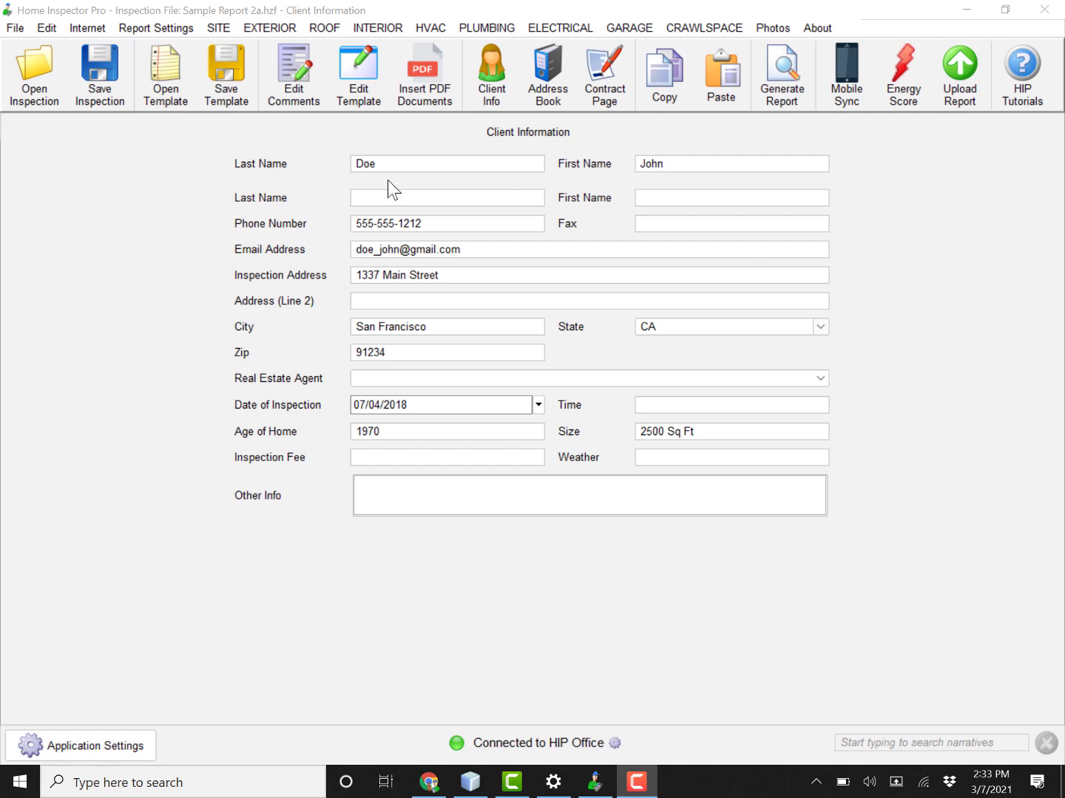
Open Report Settings > Advanced Colors & Summaries to view the Minor Defects, Maintenance, Defects and Safety Concerns categories
left_click(171, 23)
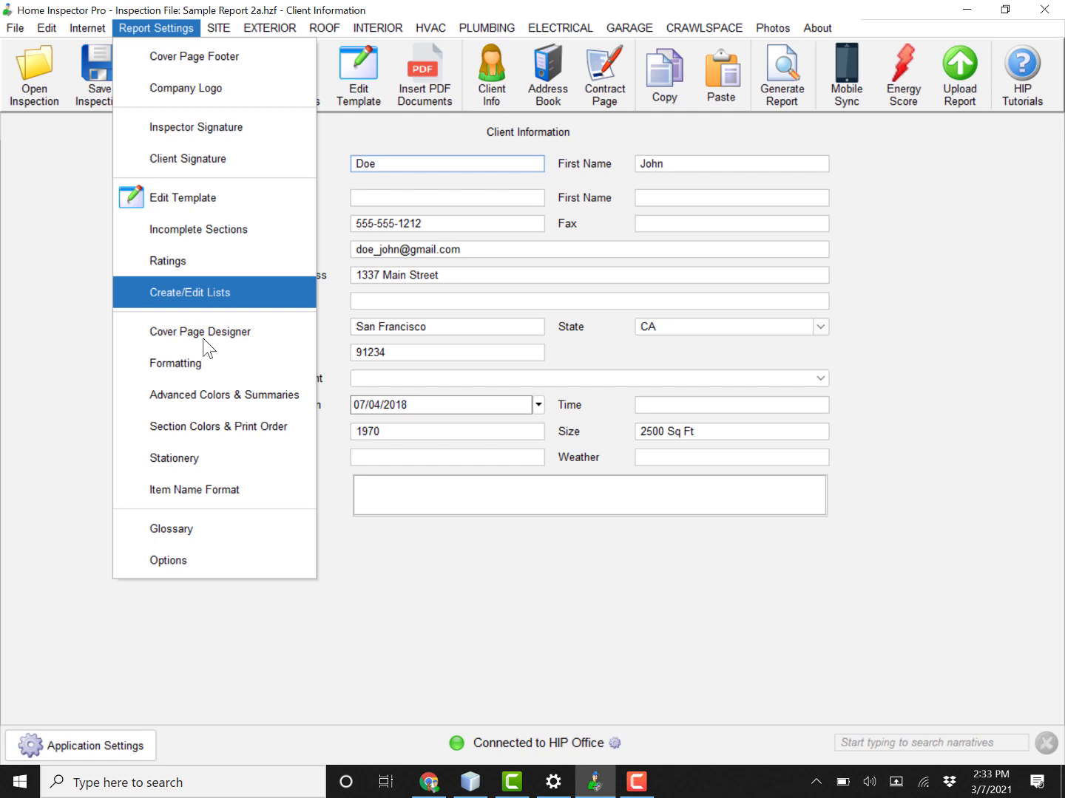
left_click(201, 393)
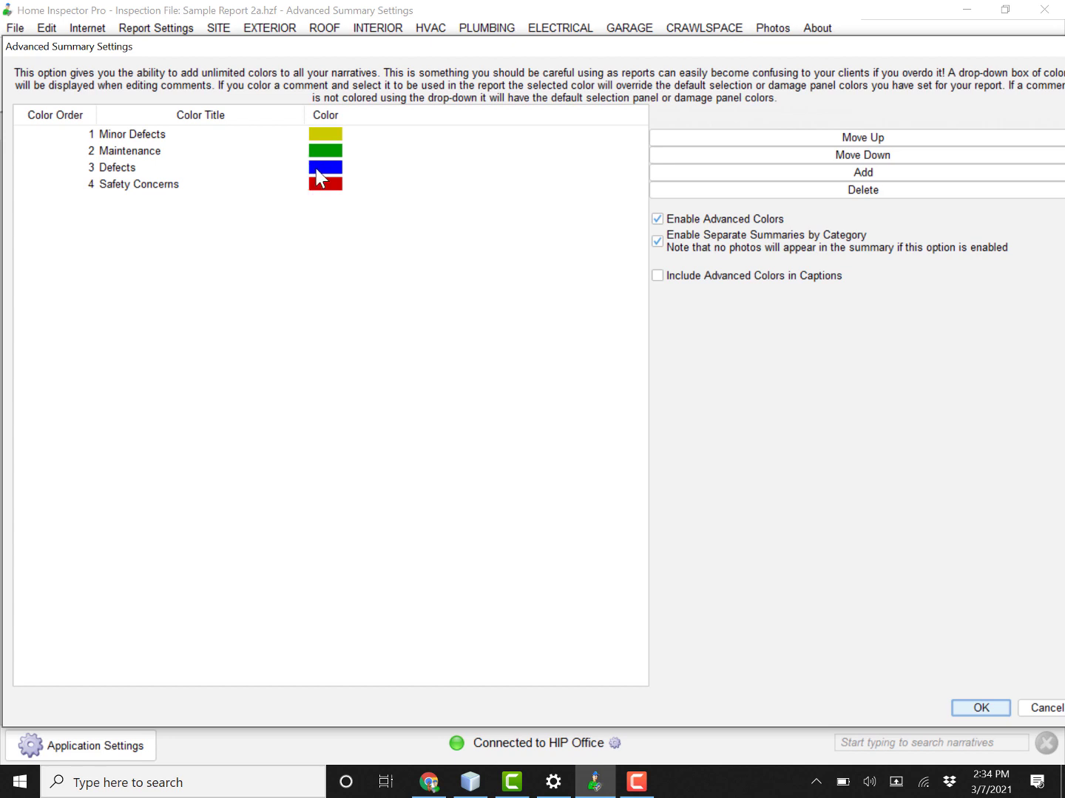
mouse_move(318, 177)
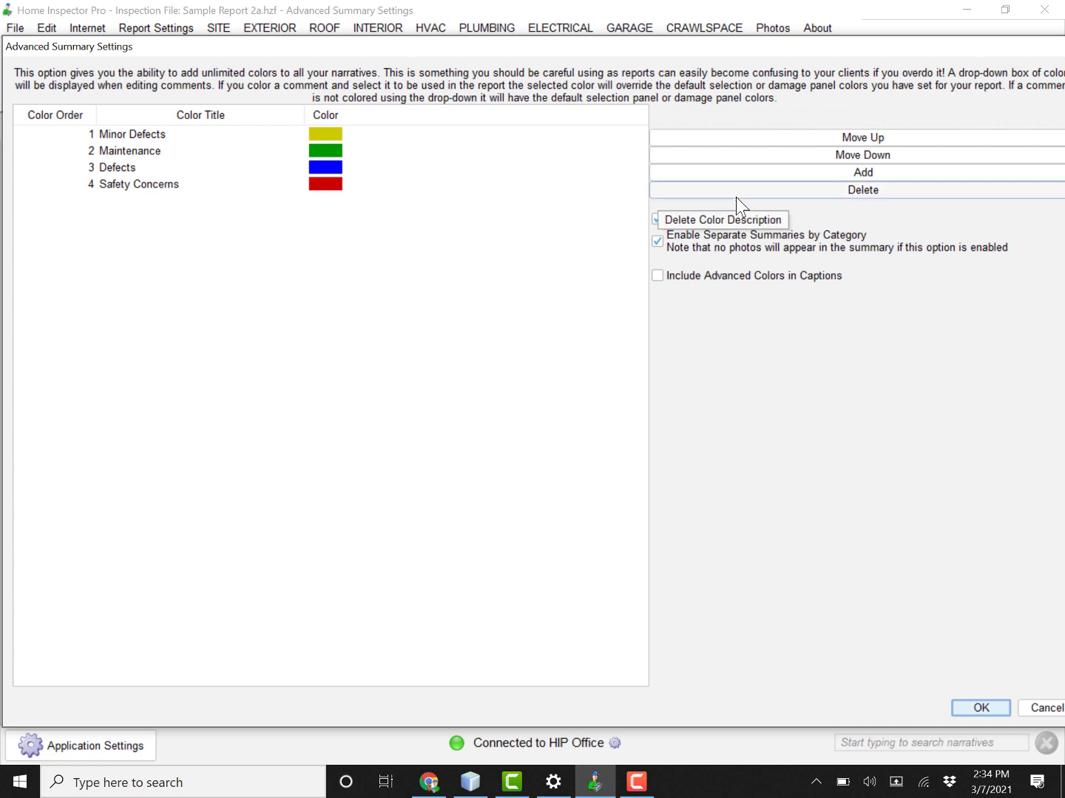
left_click(807, 173)
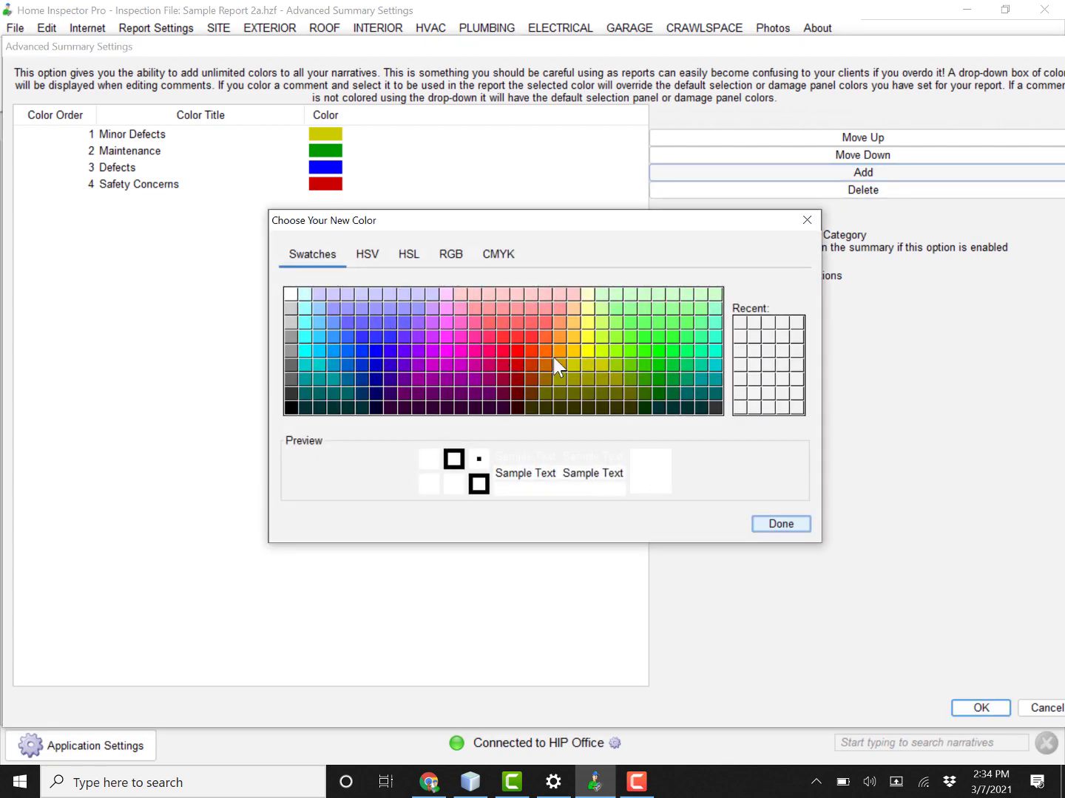
left_click(450, 353)
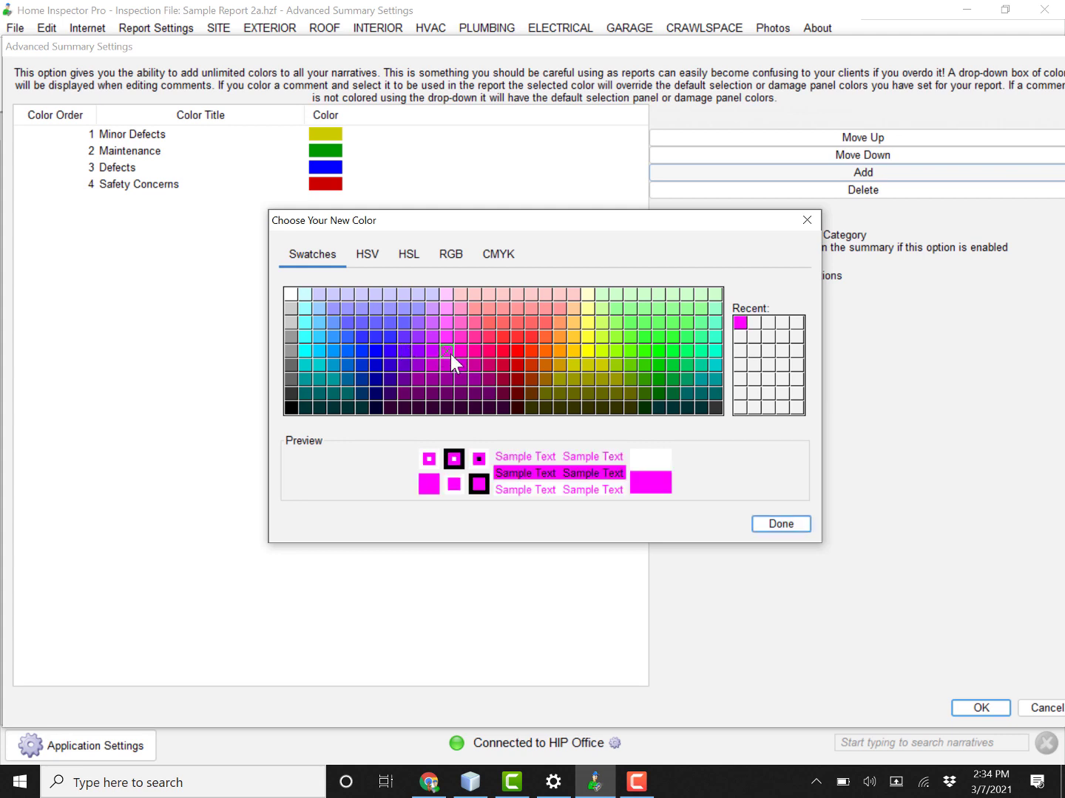
left_click(770, 526)
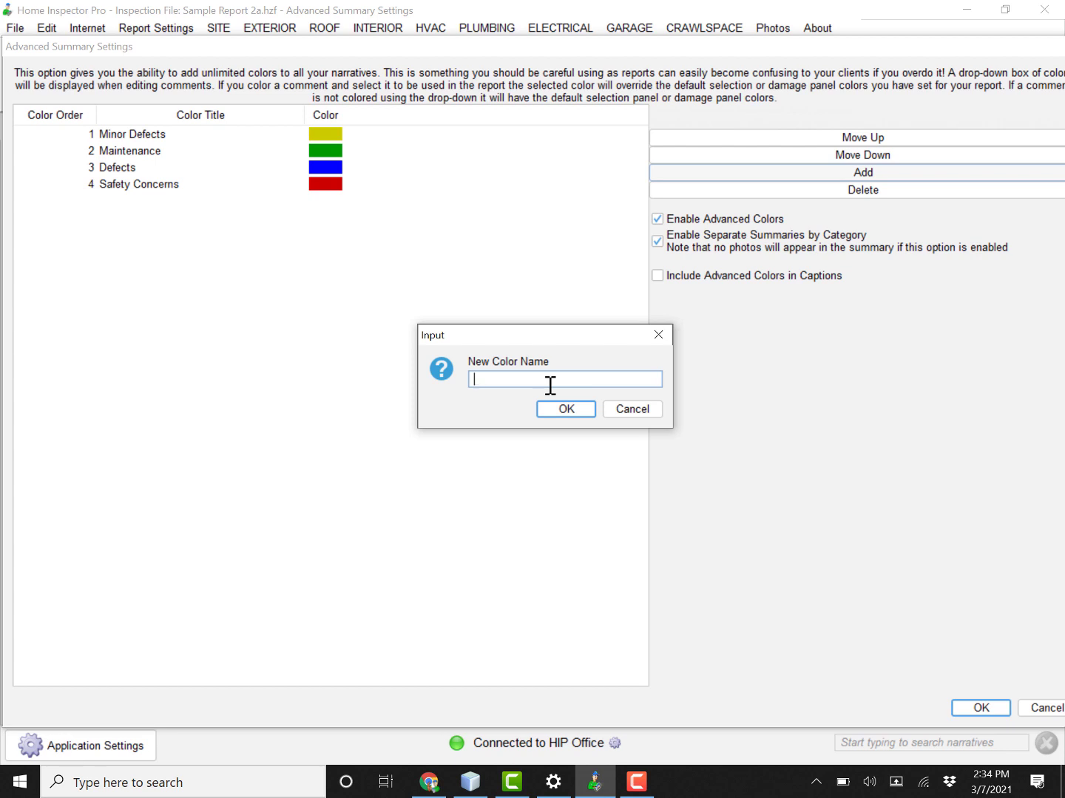
left_click(636, 416)
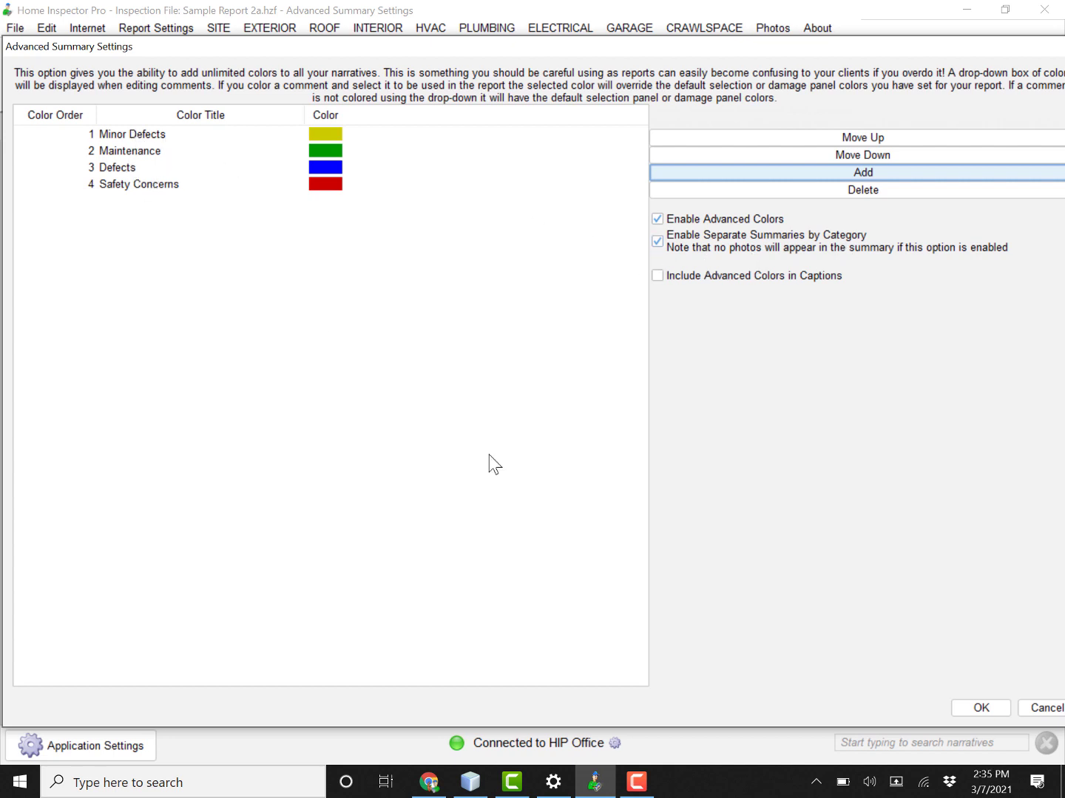
Apply the summary settings and go to the ELECTRICAL > Electrical inspection page
left_click(978, 711)
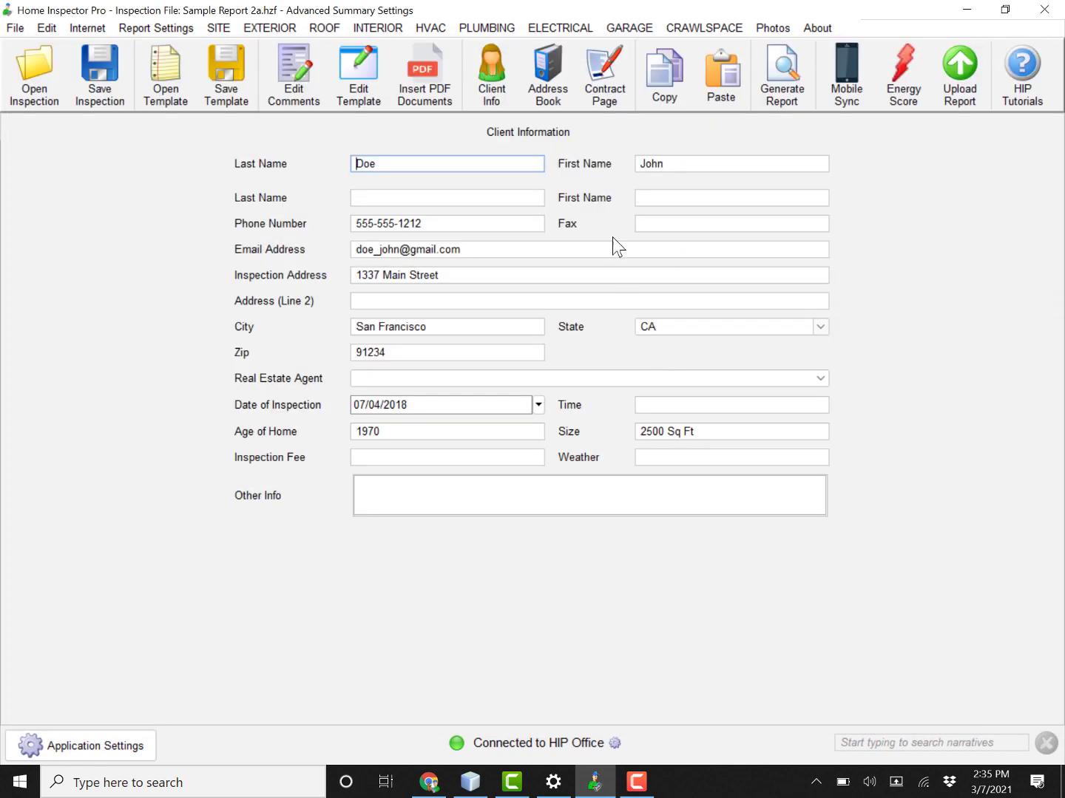
left_click(577, 29)
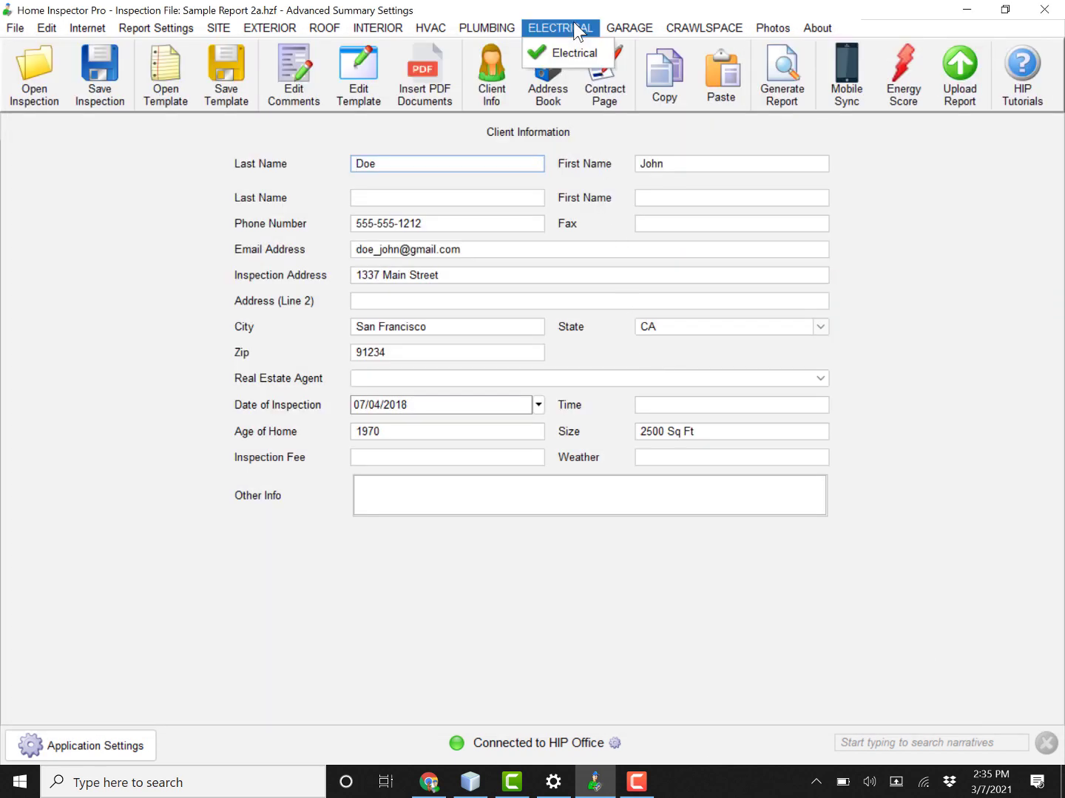
left_click(570, 50)
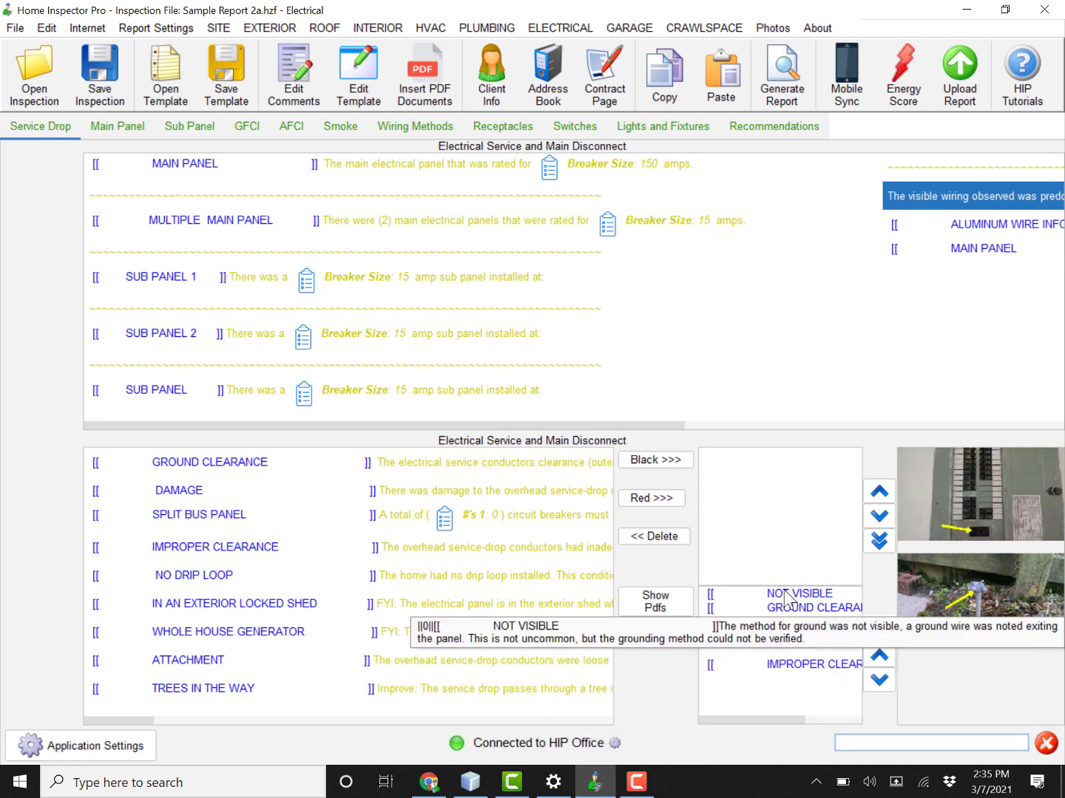
Keep the NOT VISIBLE comment categorised as Minor Defects
double_click(786, 596)
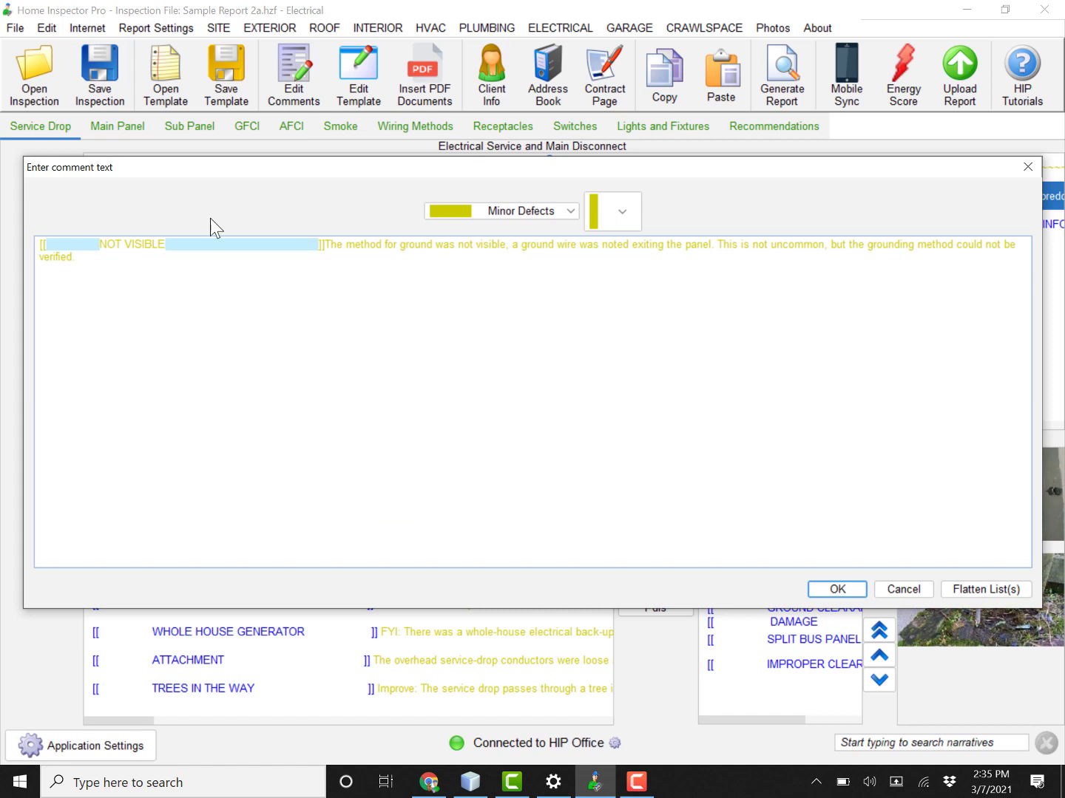
left_click(499, 211)
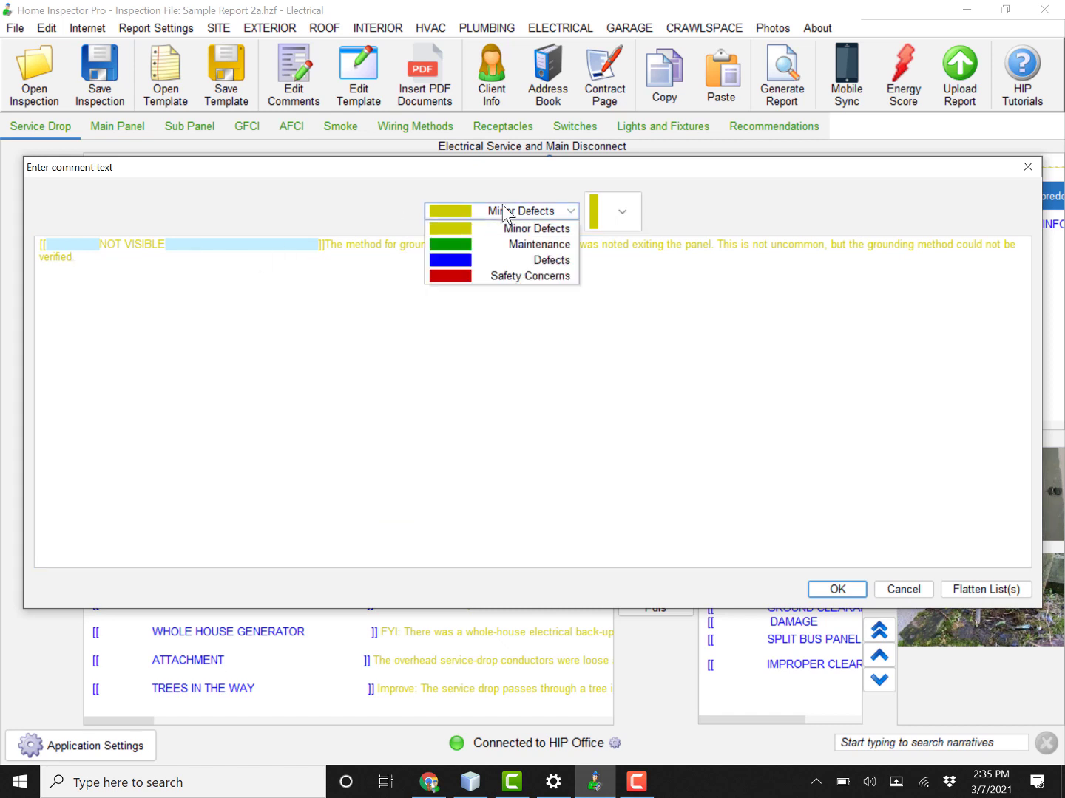
left_click(529, 245)
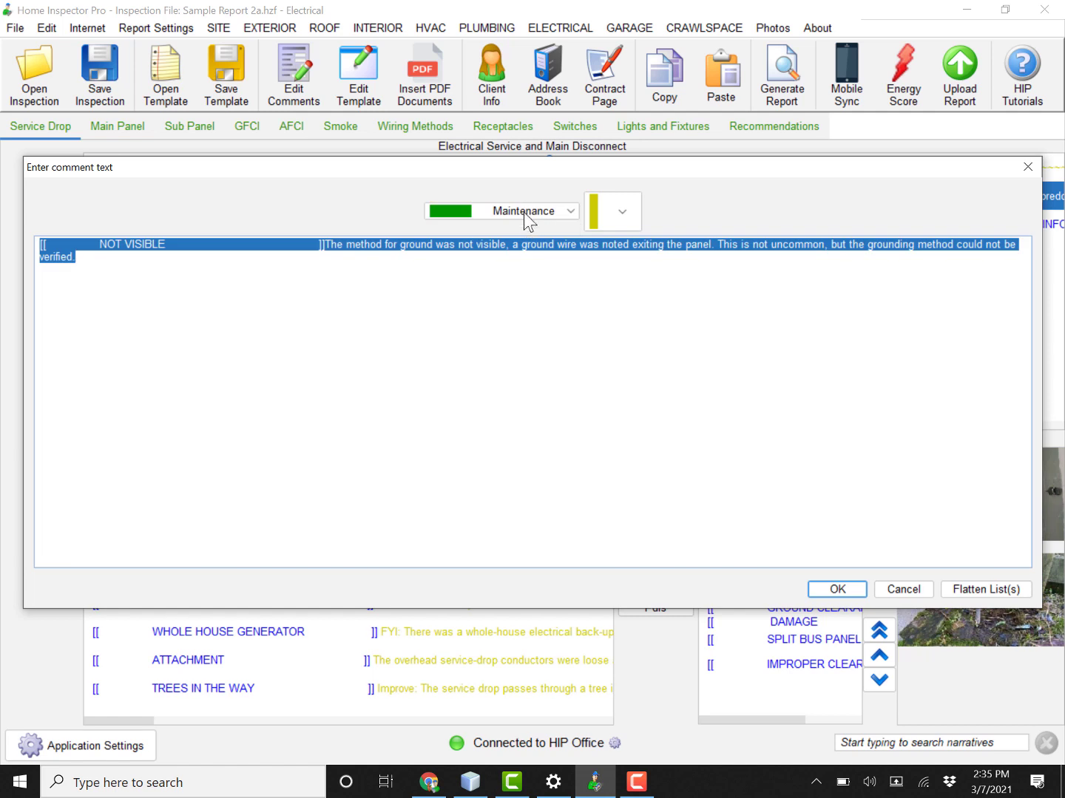
left_click(524, 216)
left_click(521, 230)
left_click(490, 277)
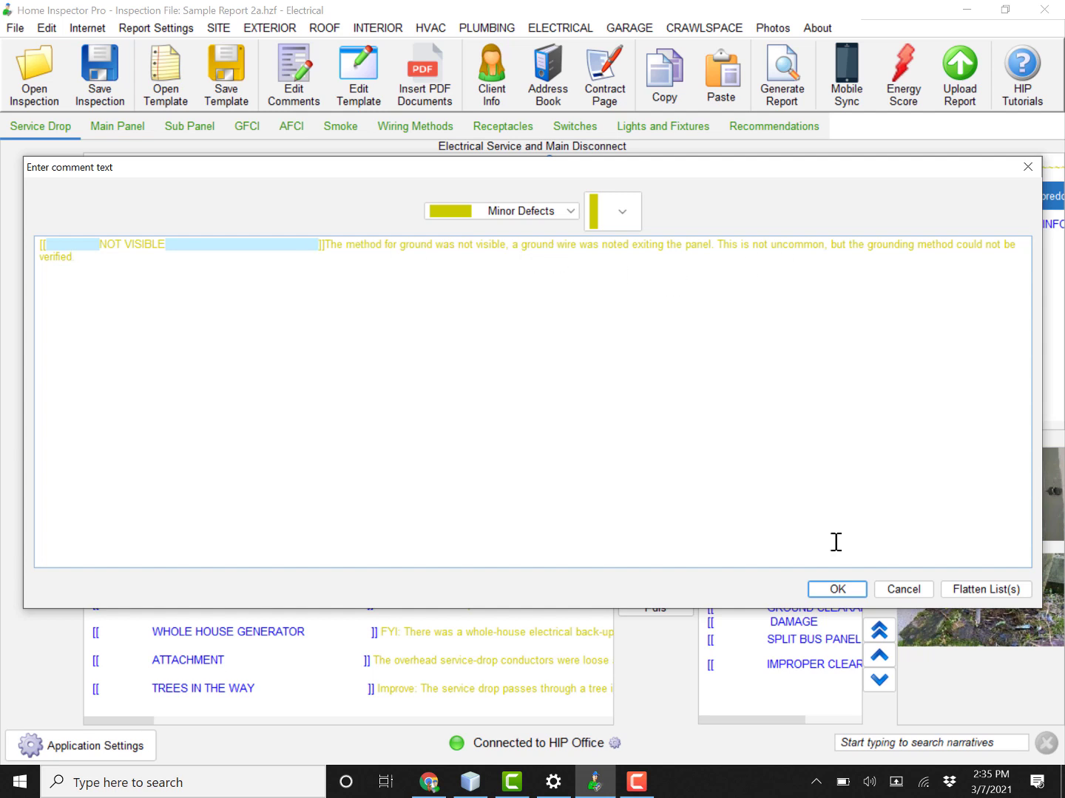
left_click(833, 590)
Set GROUND CLEARANCE to Maintenance and DAMAGE to Defects
left_click(800, 607)
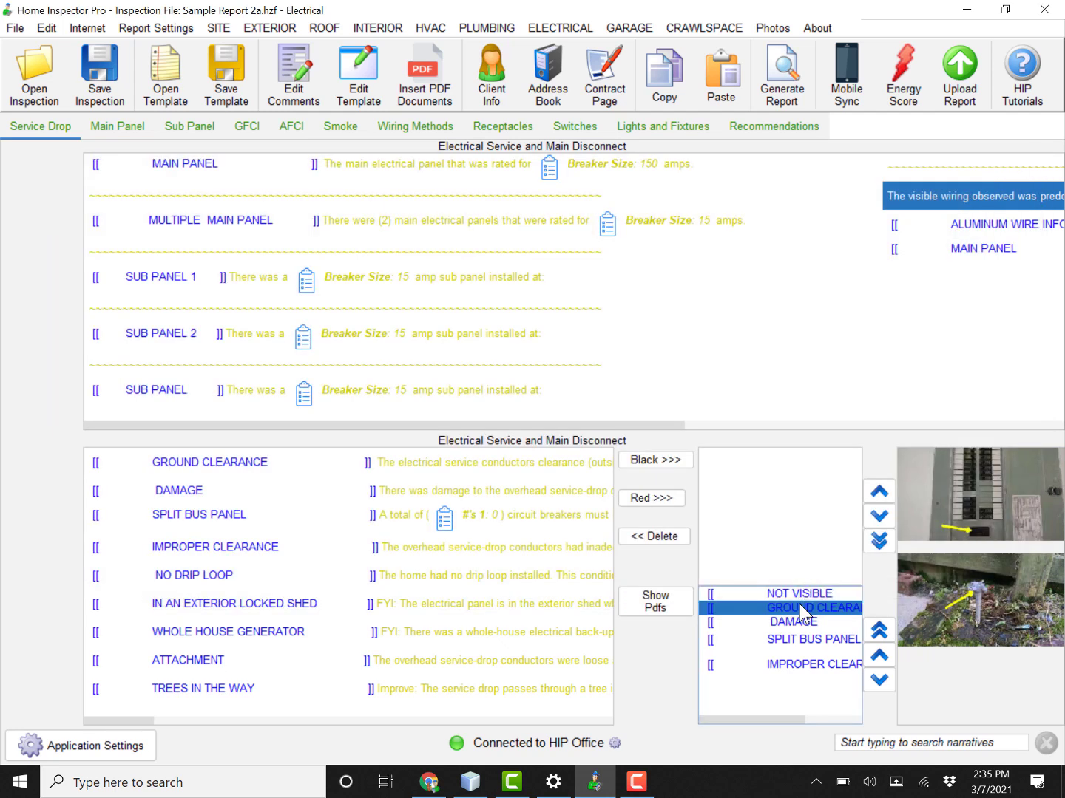
double_click(800, 606)
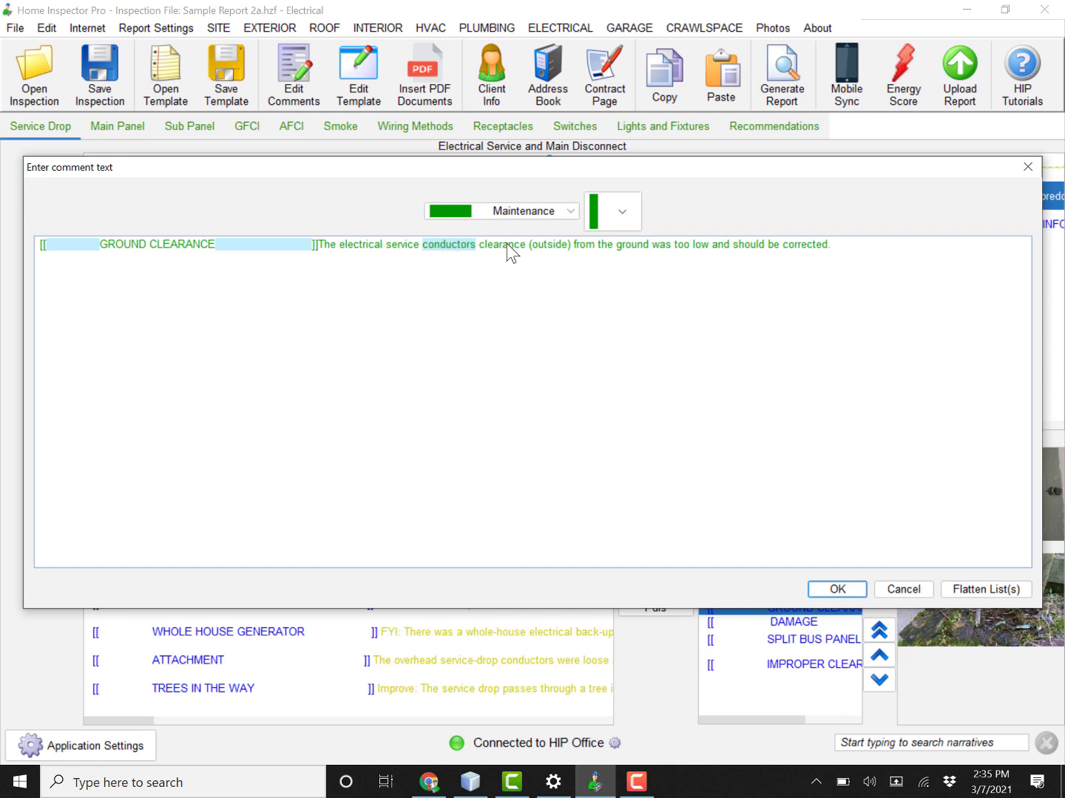
left_click(828, 590)
double_click(797, 623)
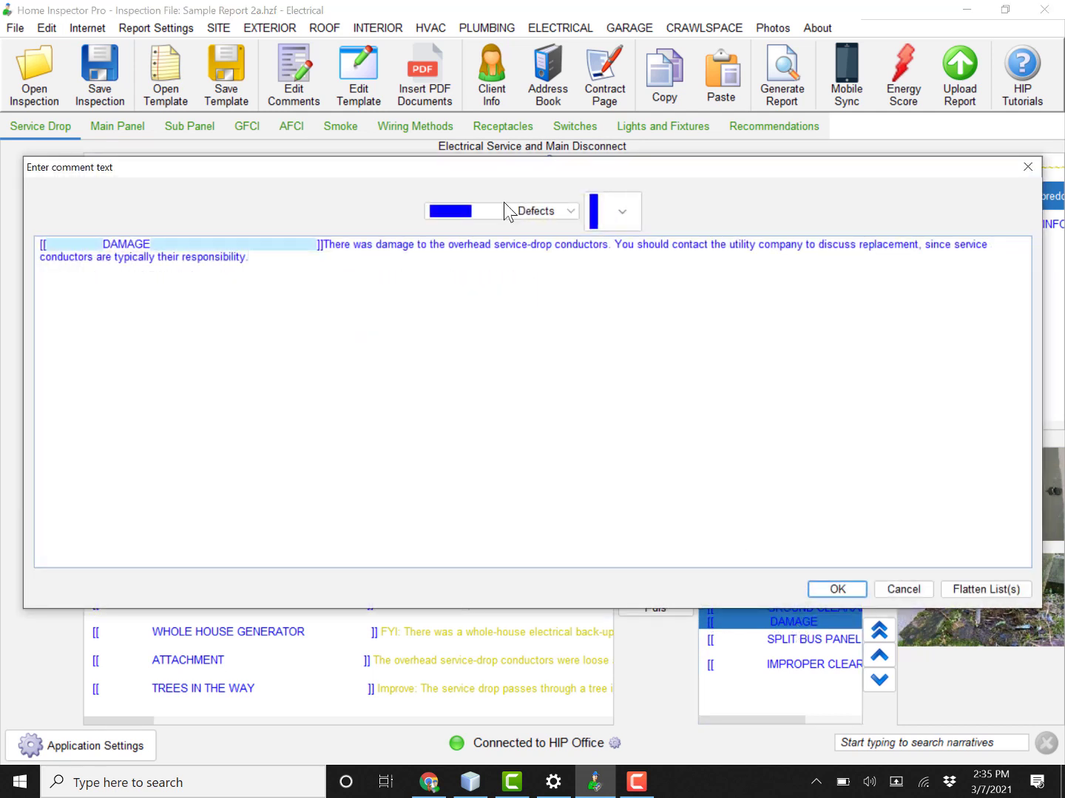
left_click(837, 588)
Set SPLIT BUS PANEL to Safety Concerns and IMPROPER CLEARANCE to Minor Defects, then deselect the comments
left_click(807, 641)
double_click(806, 645)
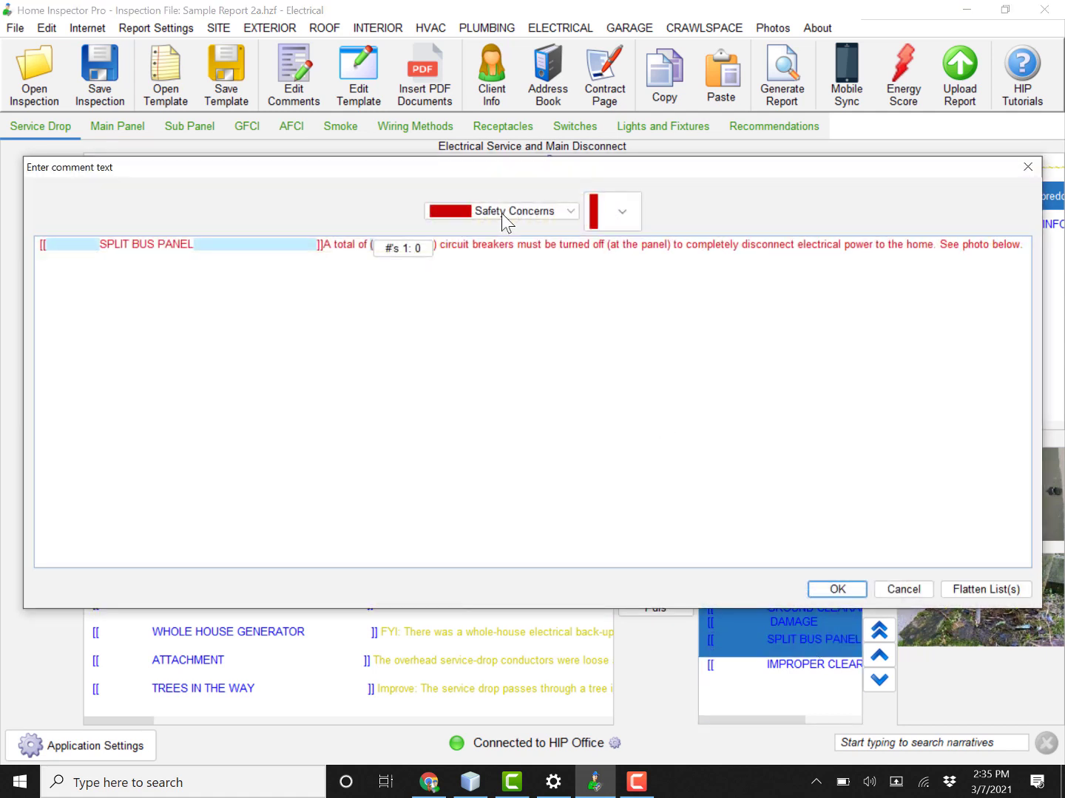
left_click(835, 590)
double_click(804, 665)
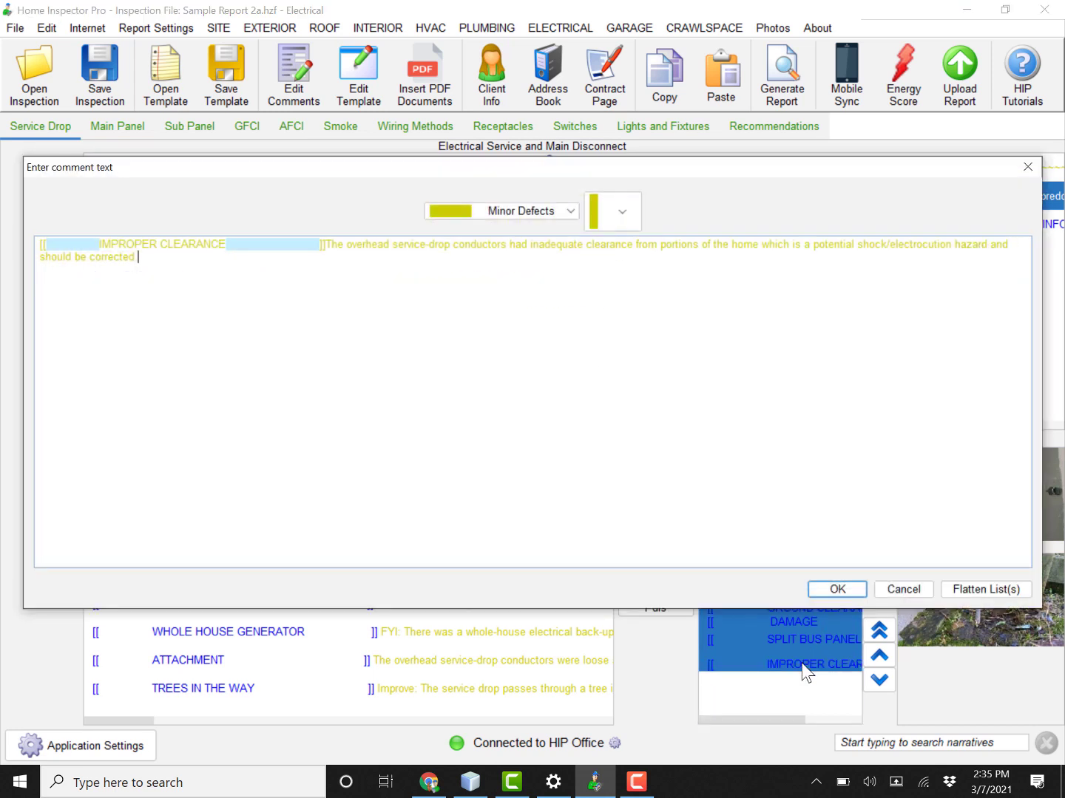
left_click(848, 589)
left_click(803, 607)
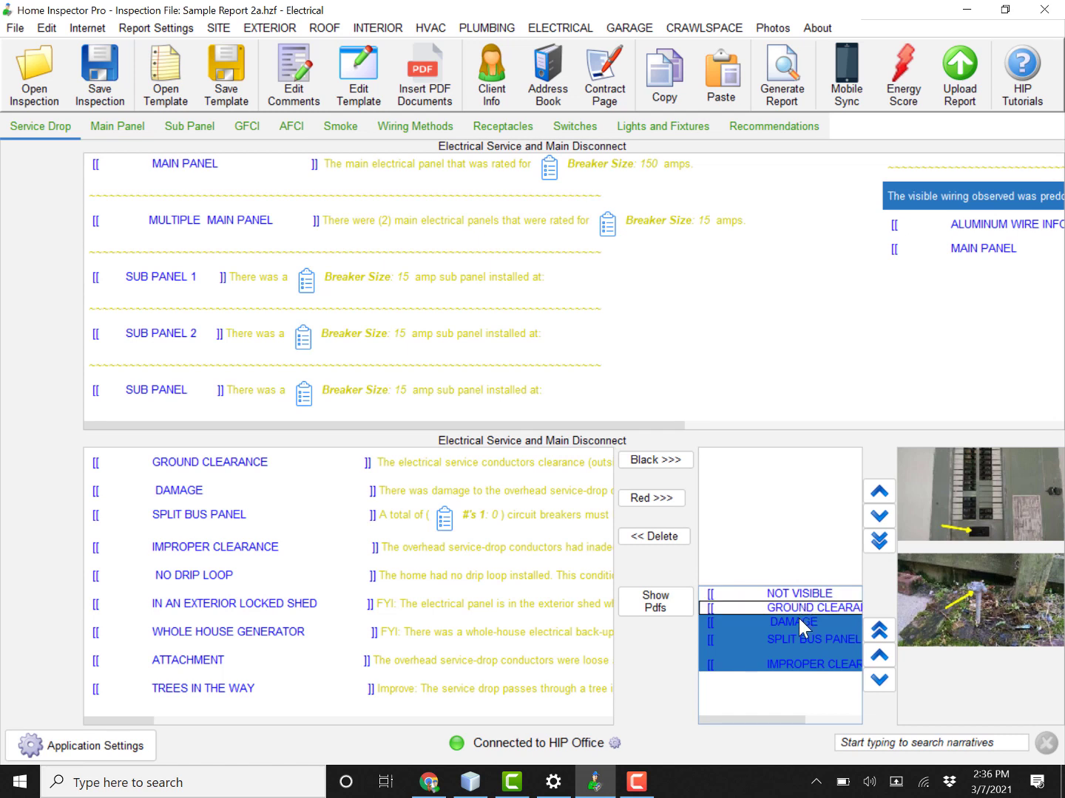
left_click(798, 621)
left_click(795, 639)
Generate the inspection report with the default print settings and save it as Sample Report 2a.pdf
left_click(795, 664)
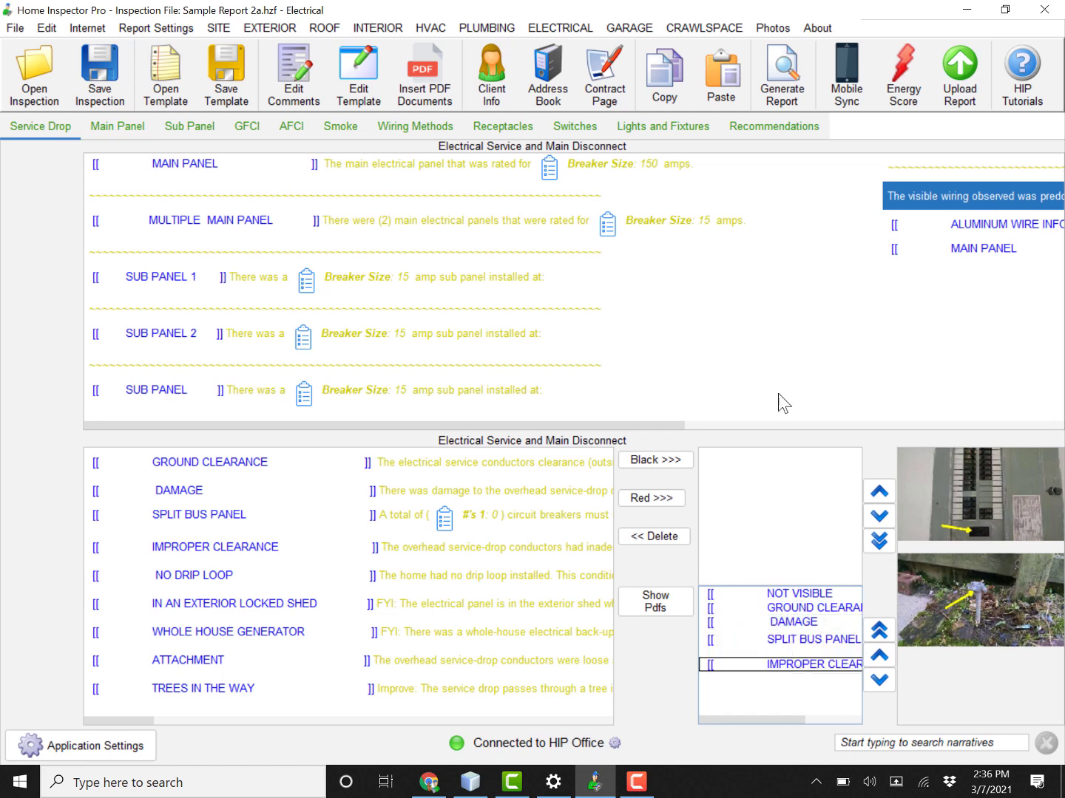
left_click(787, 64)
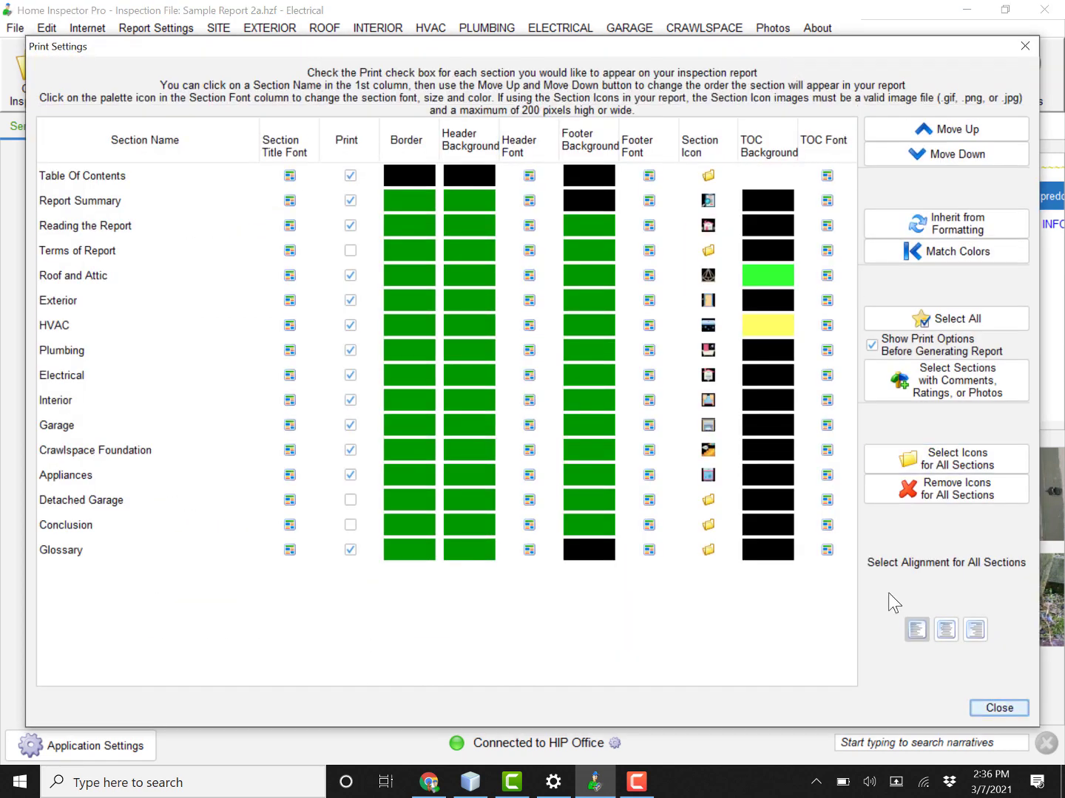
left_click(984, 706)
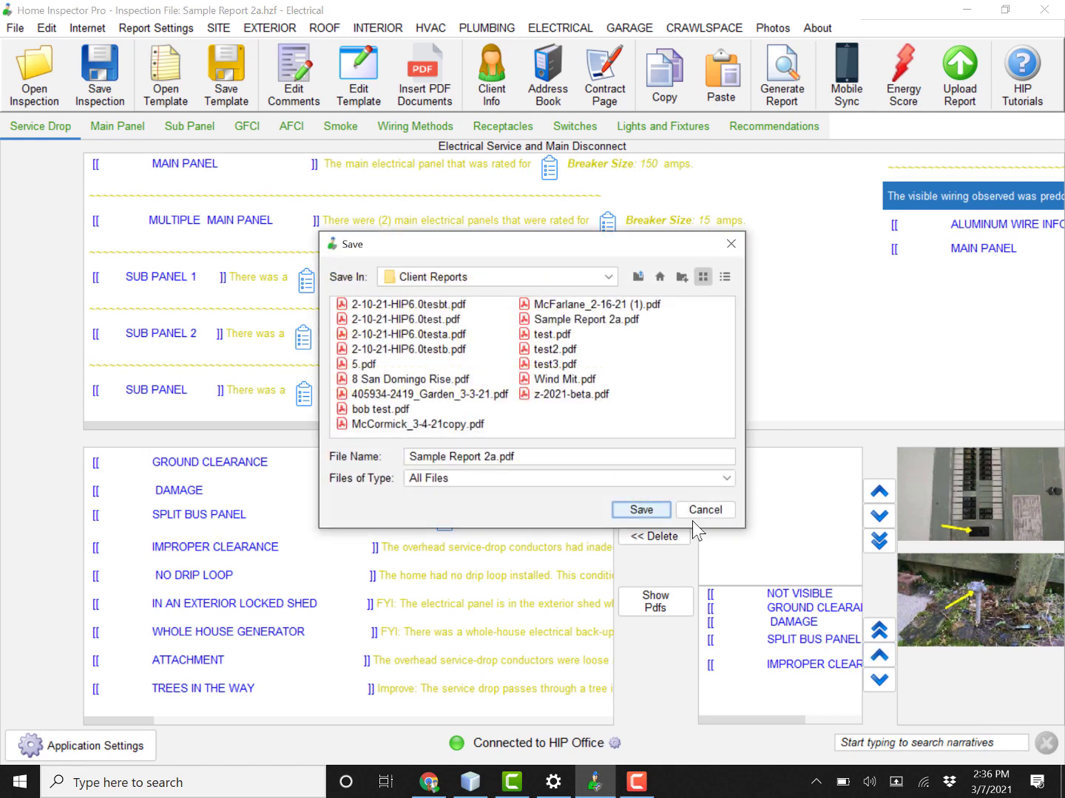
left_click(641, 510)
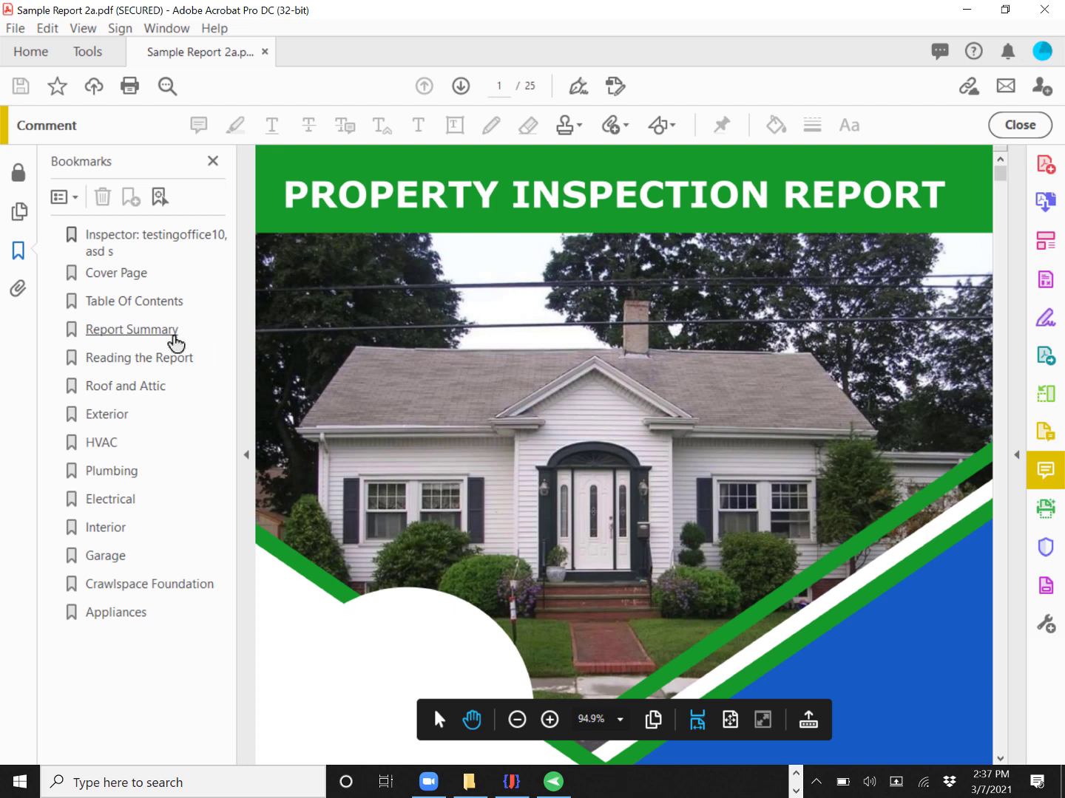
Jump to the Report Summary bookmark and scroll through the colour-coded Minor Defects, Maintenance, Defects and Safety Concerns sections
left_click(158, 339)
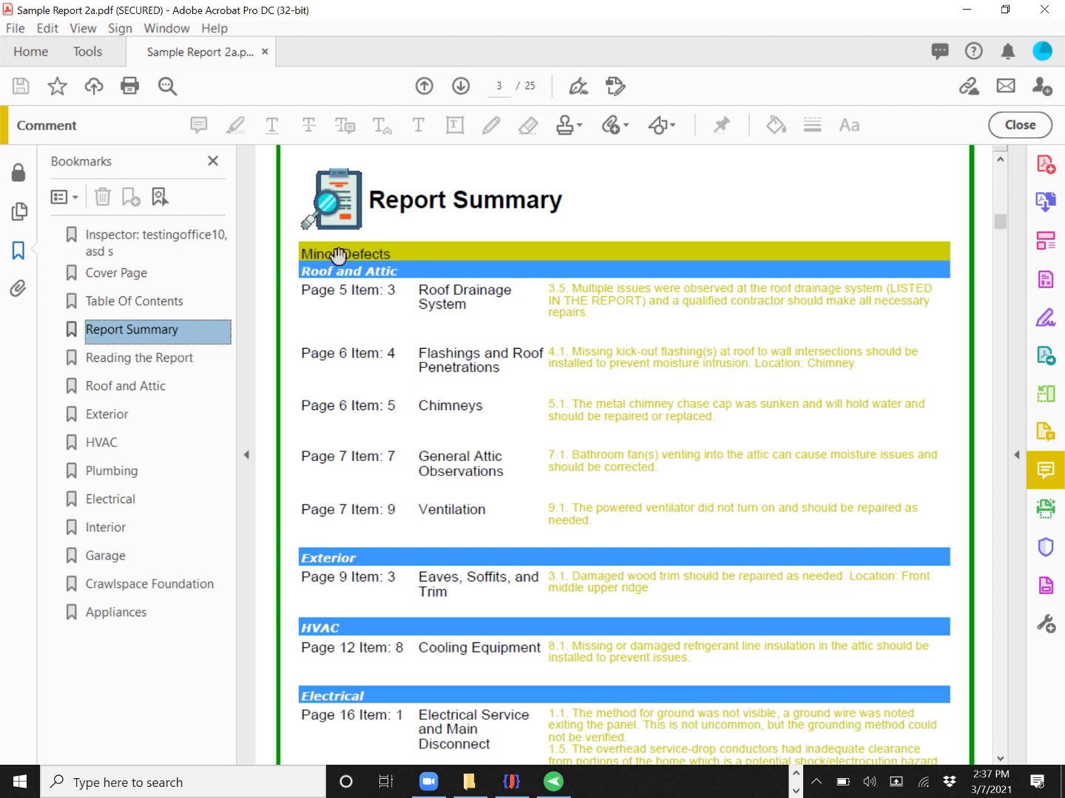
scroll(353, 432, "down", 2)
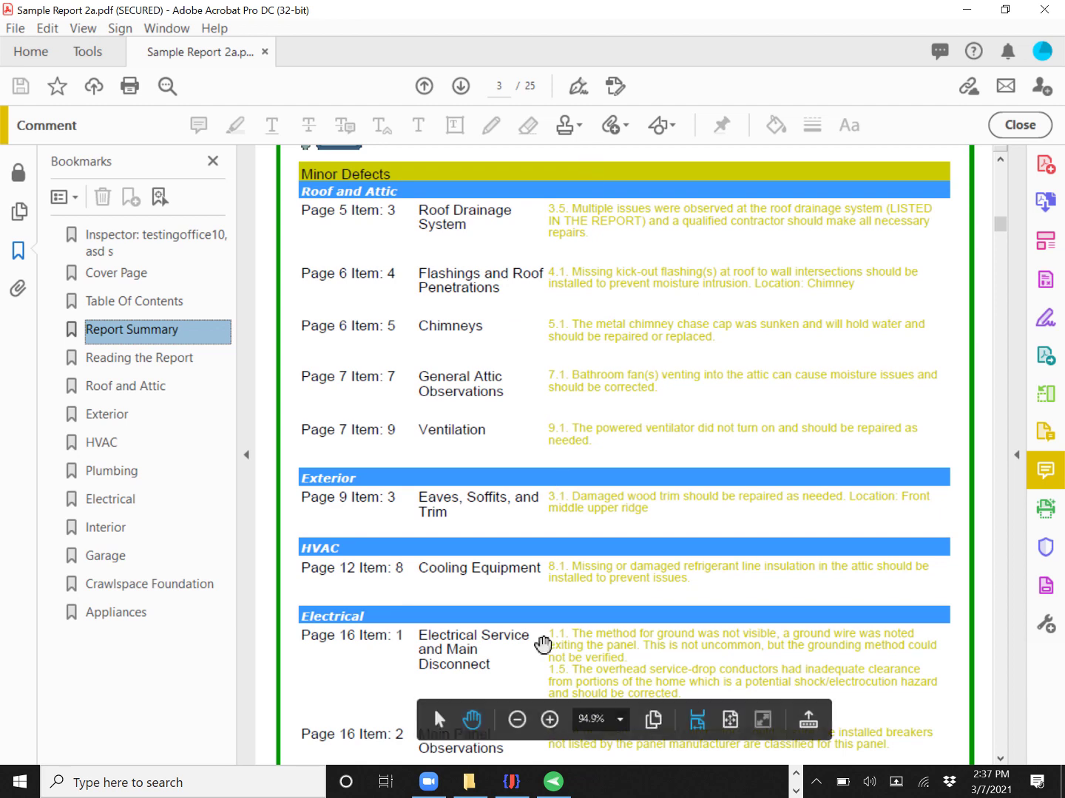
scroll(543, 646, "down", 2)
scroll(481, 492, "down", 10)
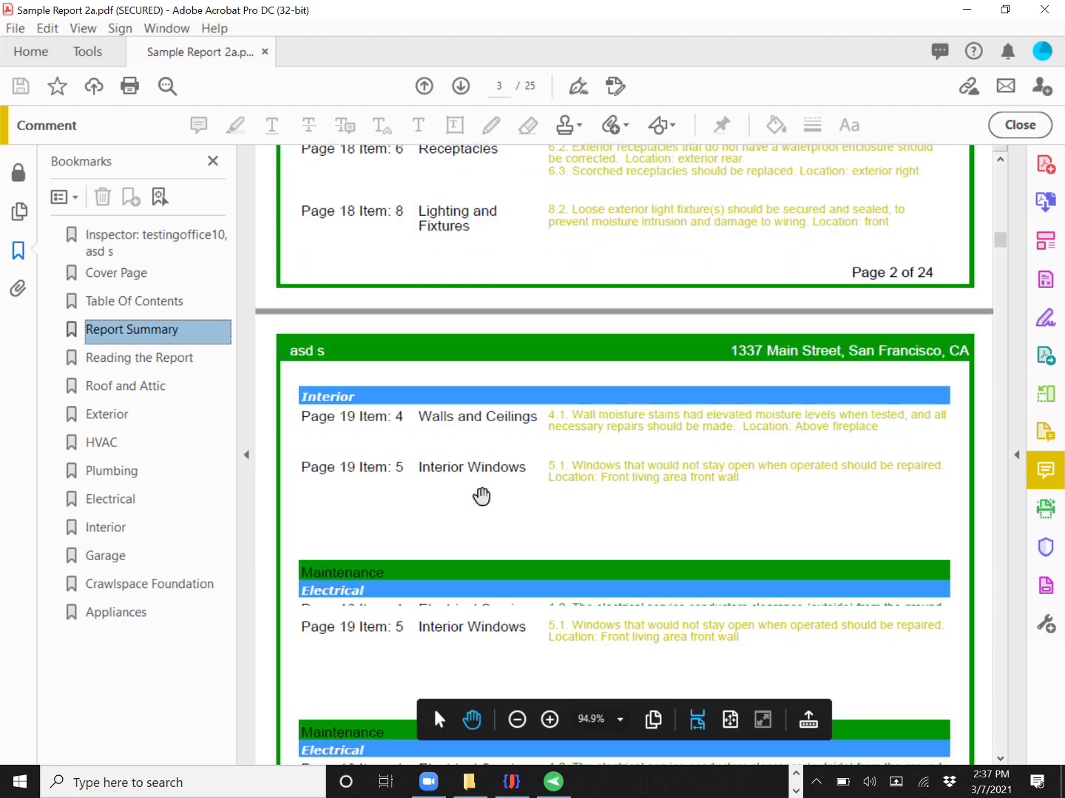
scroll(483, 495, "down", 5)
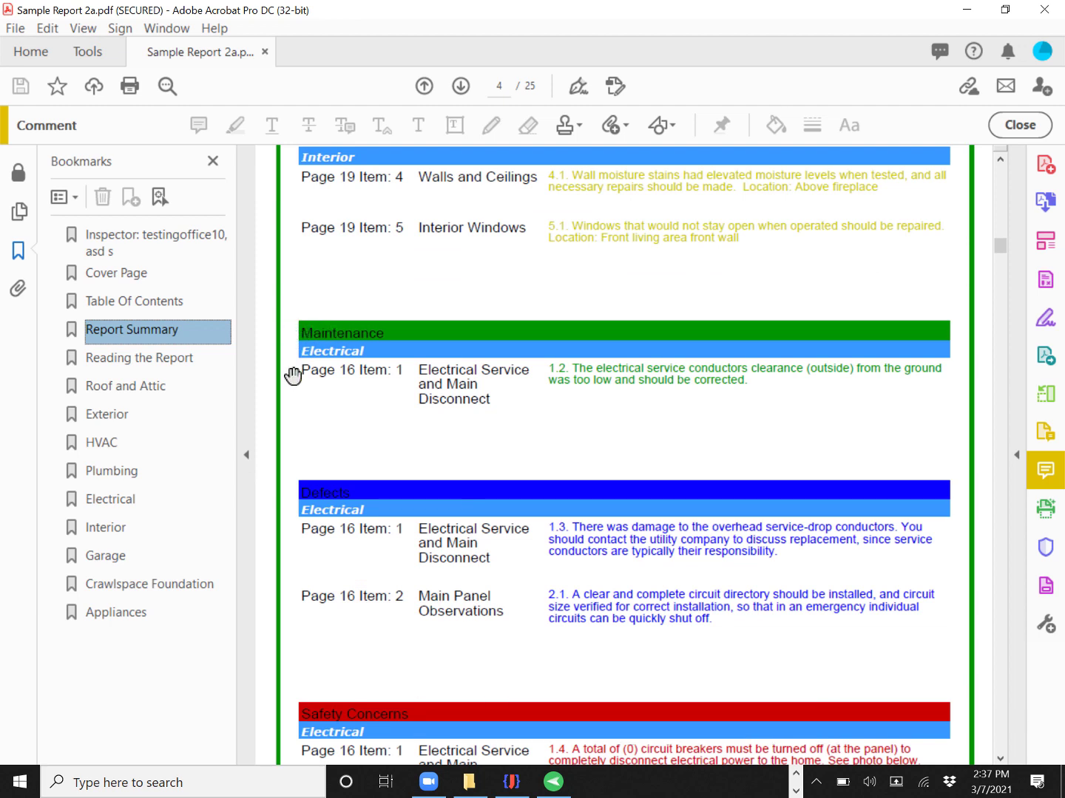
scroll(293, 399, "down", 2)
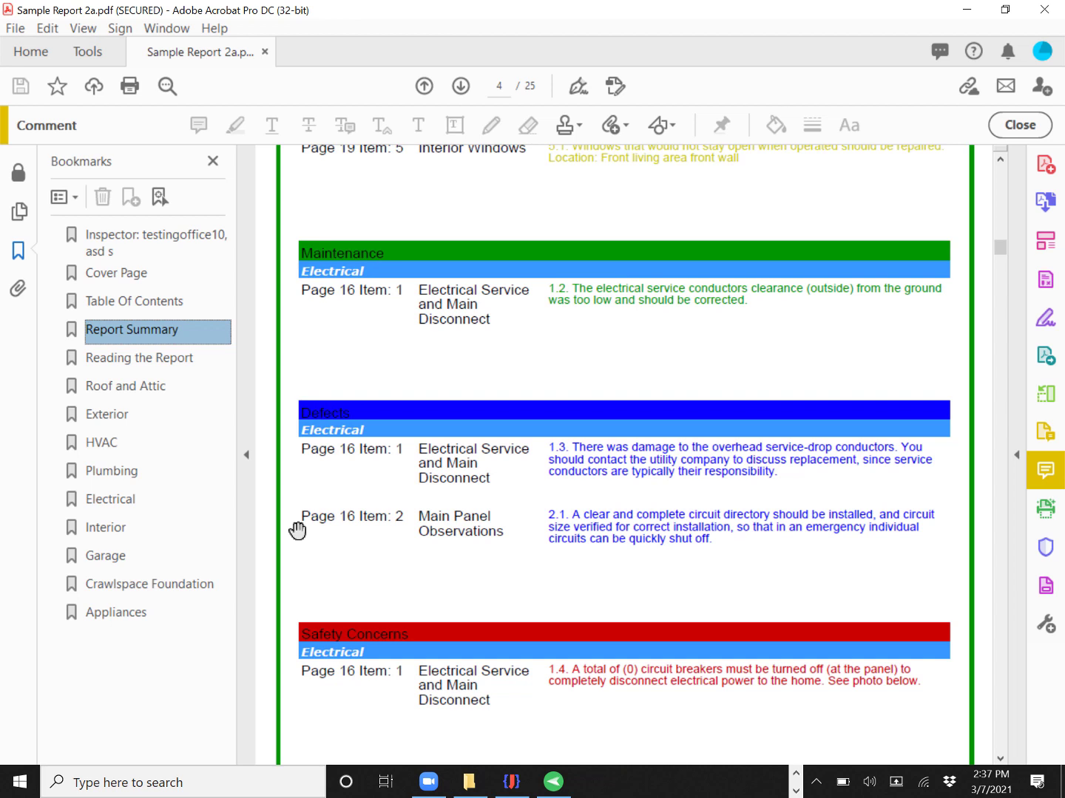
scroll(297, 529, "down", 5)
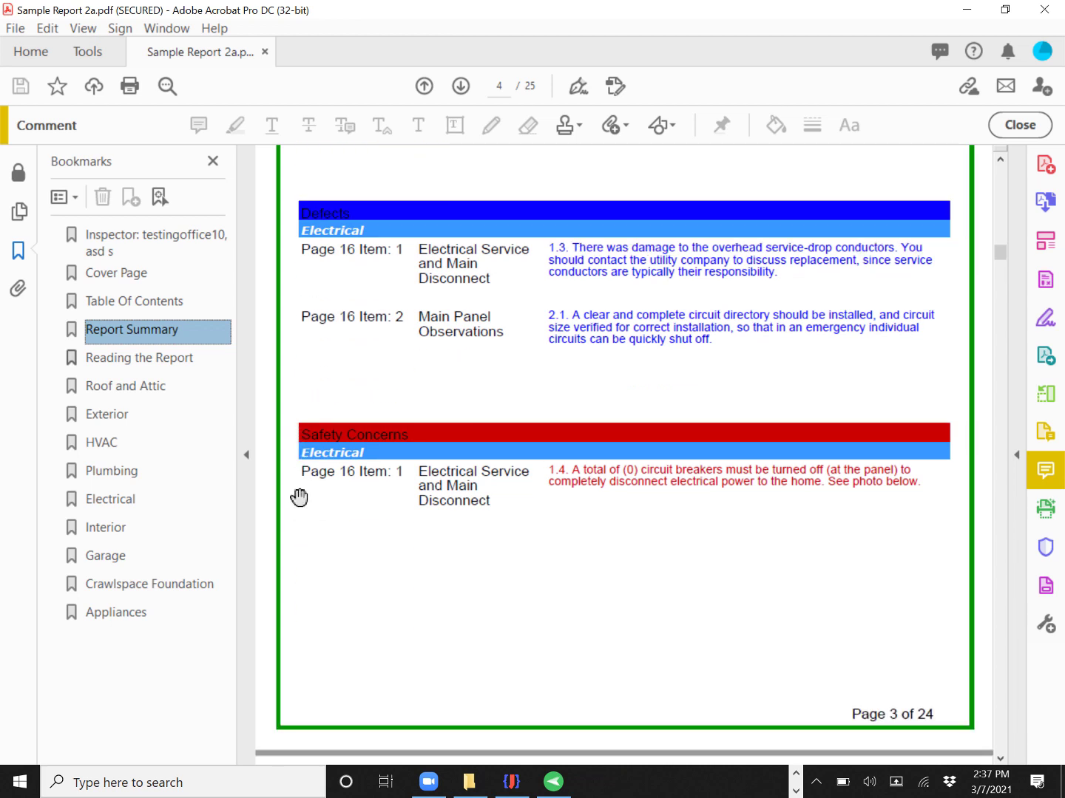
scroll(300, 469, "up", 3)
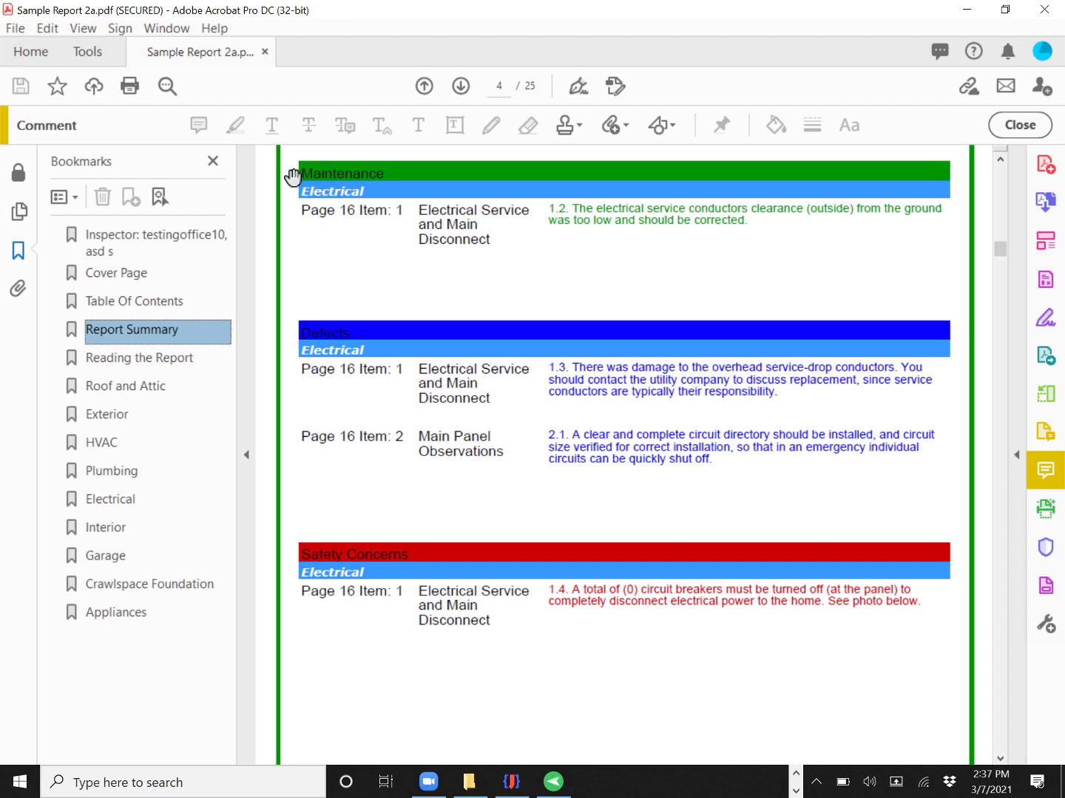
scroll(281, 345, "up", 1)
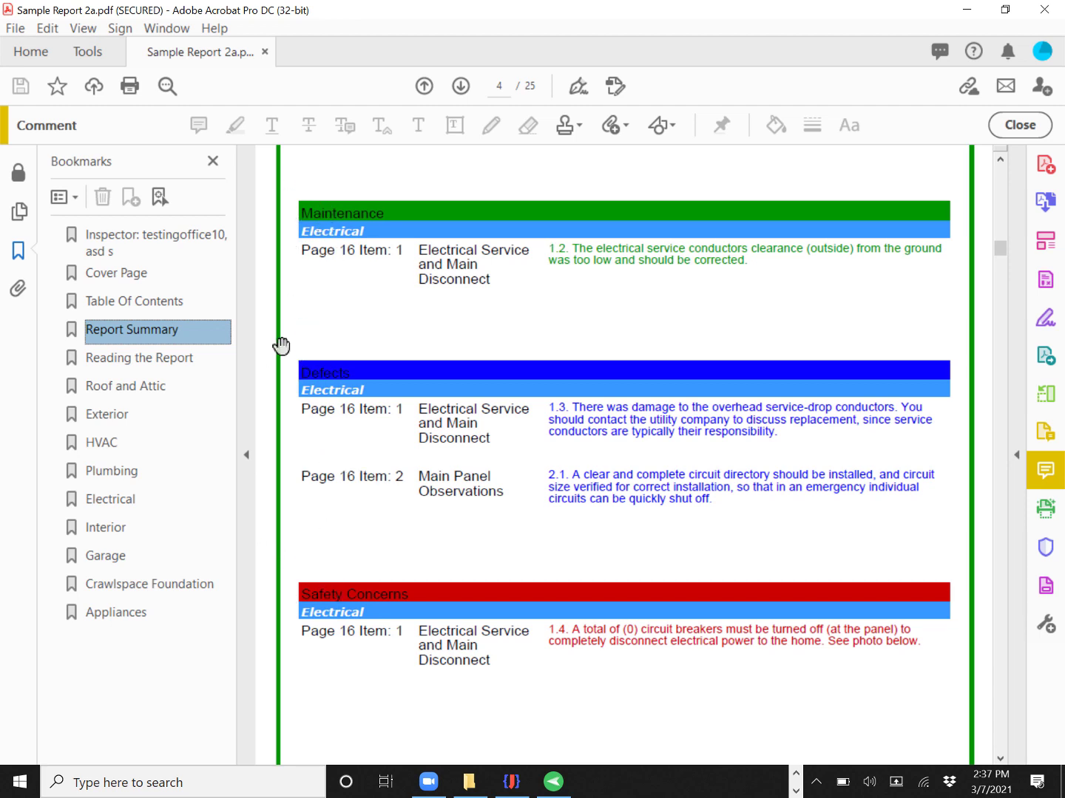
scroll(281, 345, "up", 19)
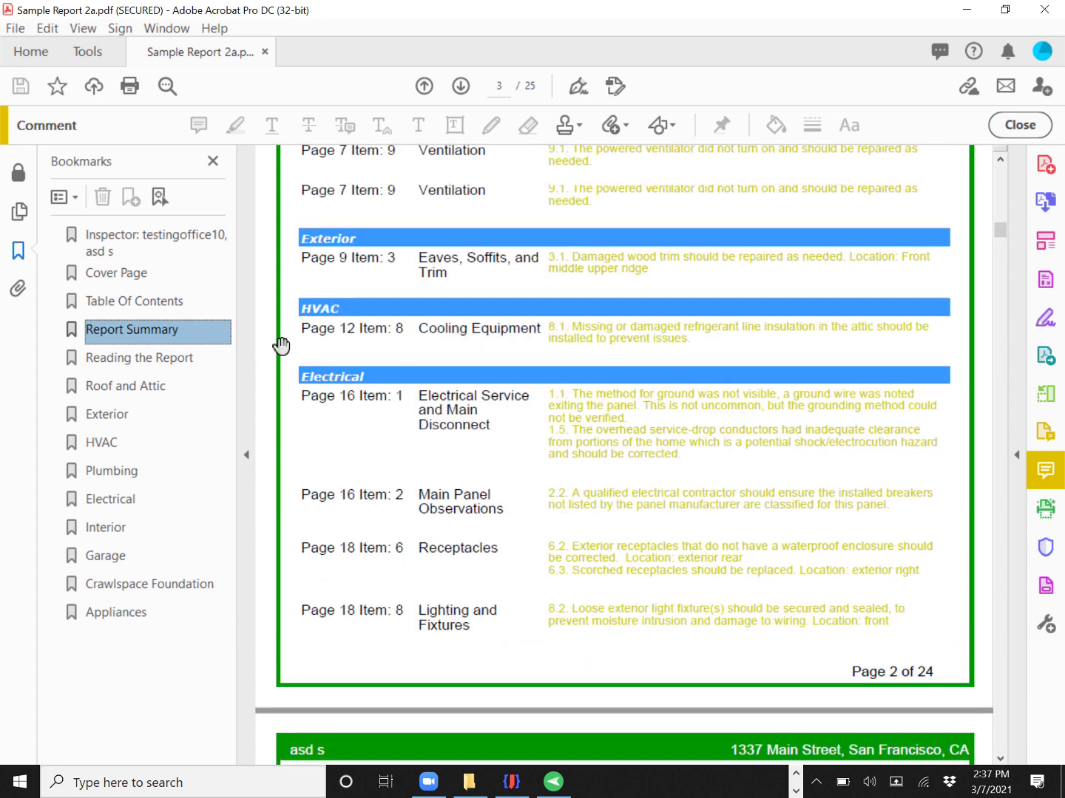
scroll(281, 345, "up", 10)
scroll(303, 544, "down", 2)
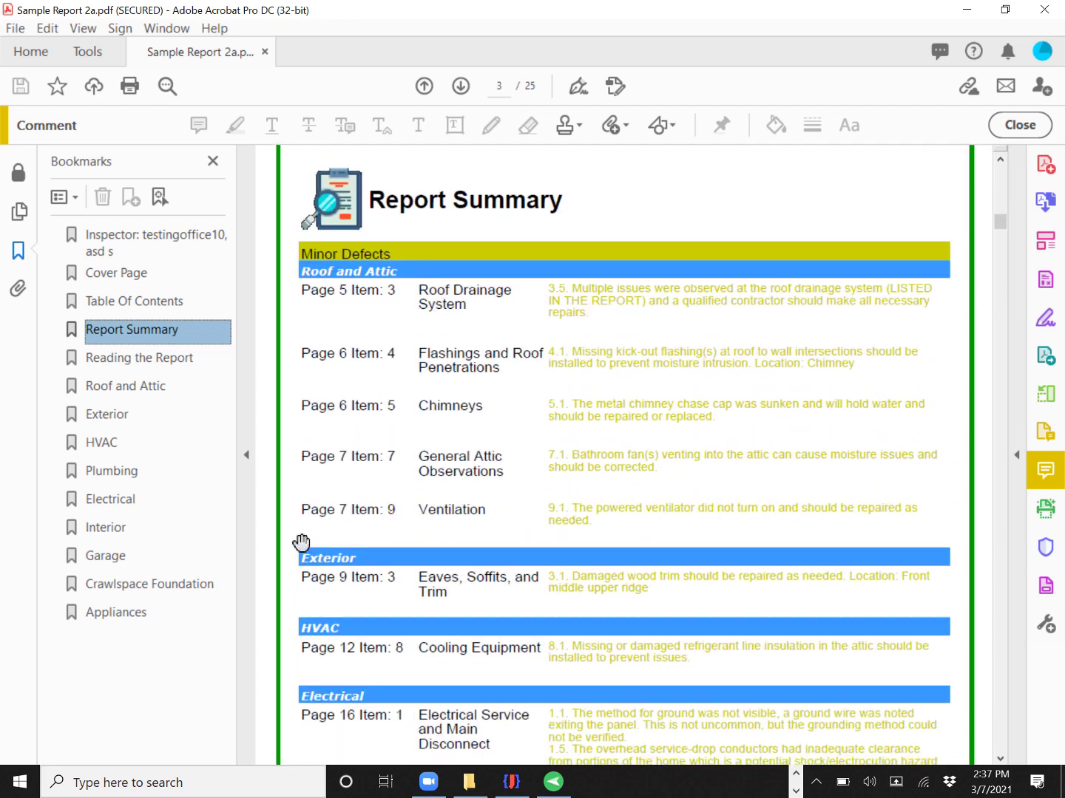
scroll(303, 542, "down", 7)
scroll(302, 543, "up", 4)
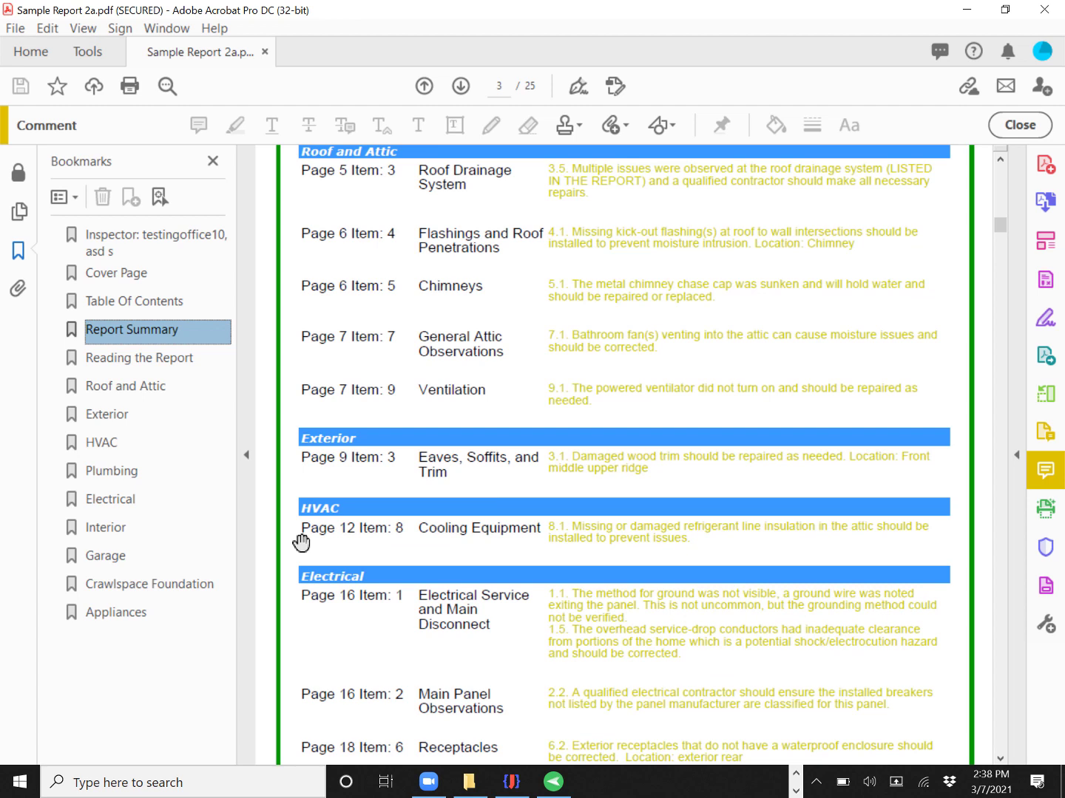
scroll(302, 543, "up", 2)
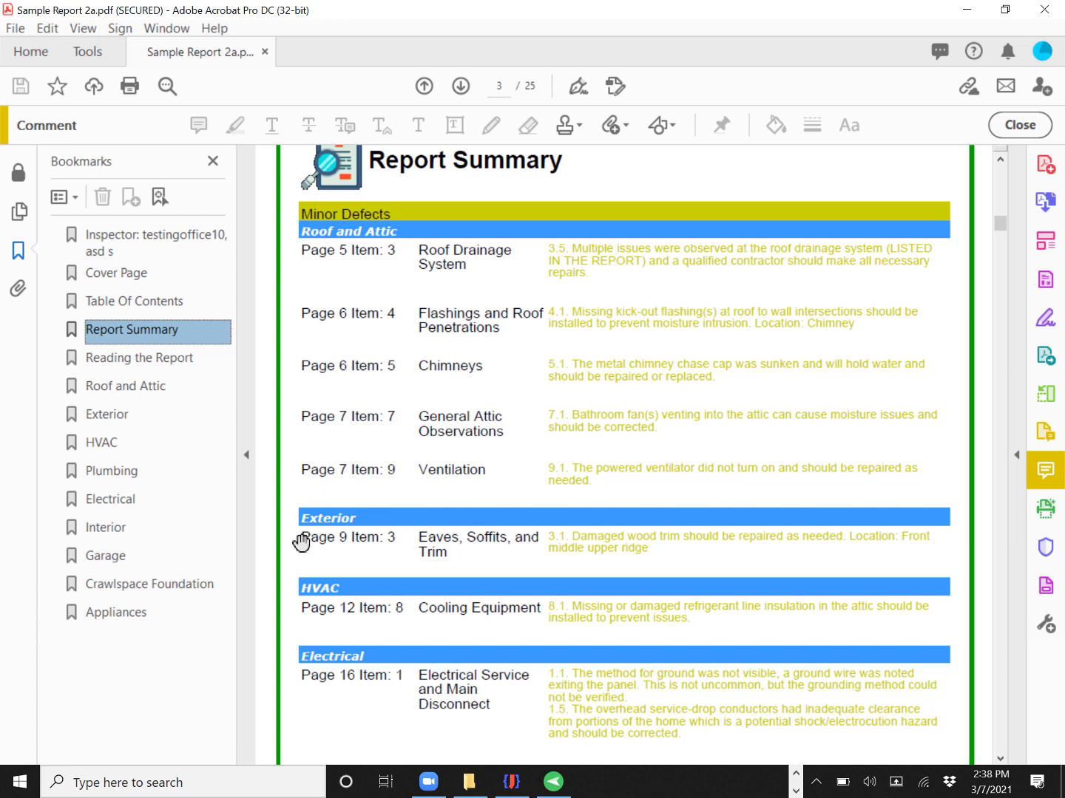
scroll(349, 469, "up", 1)
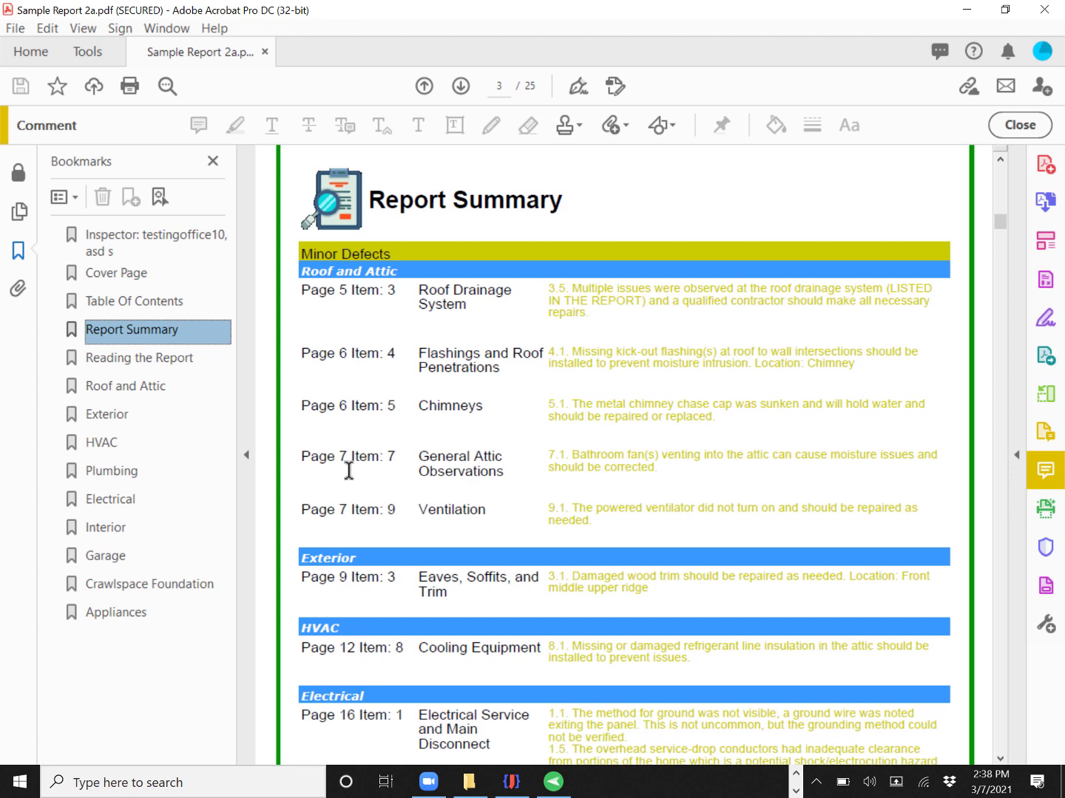
scroll(348, 470, "down", 10)
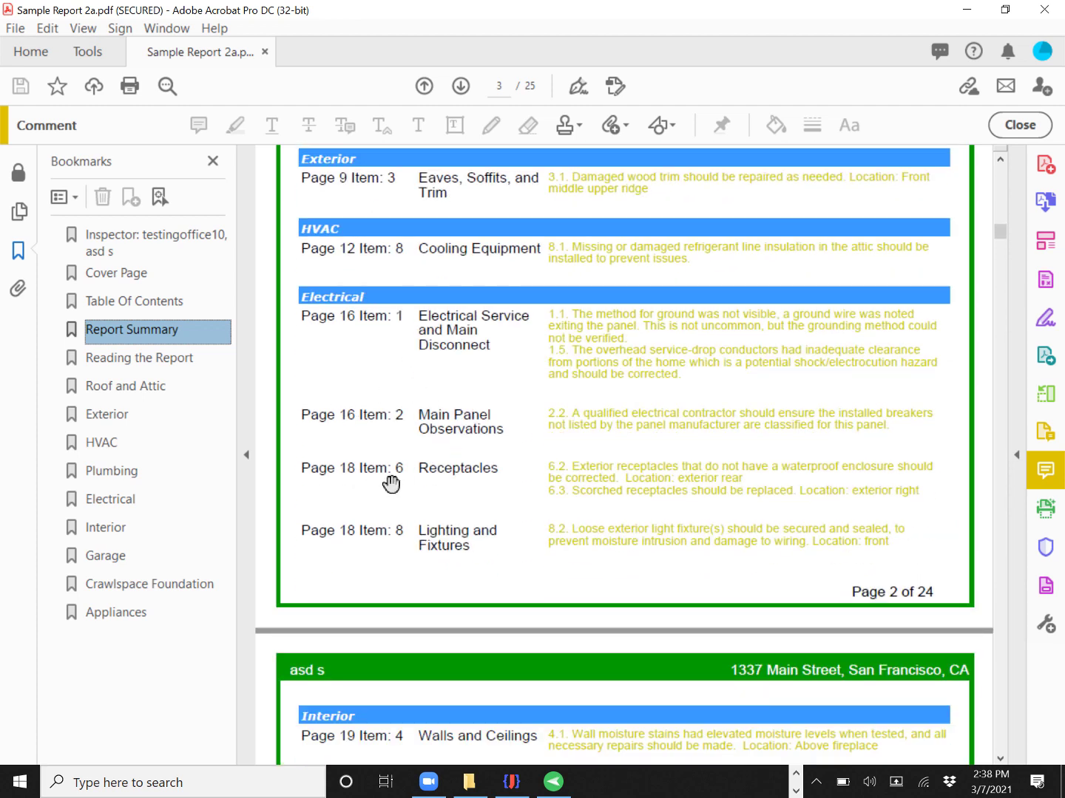
scroll(391, 484, "down", 3)
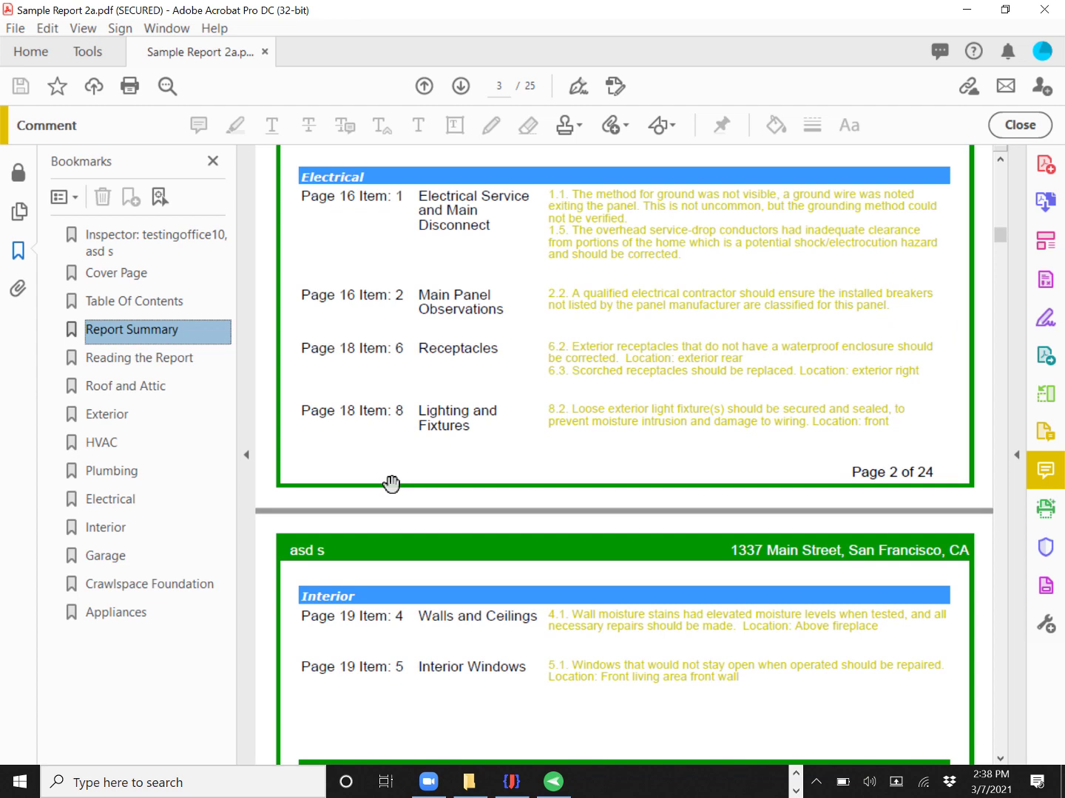
scroll(391, 484, "down", 10)
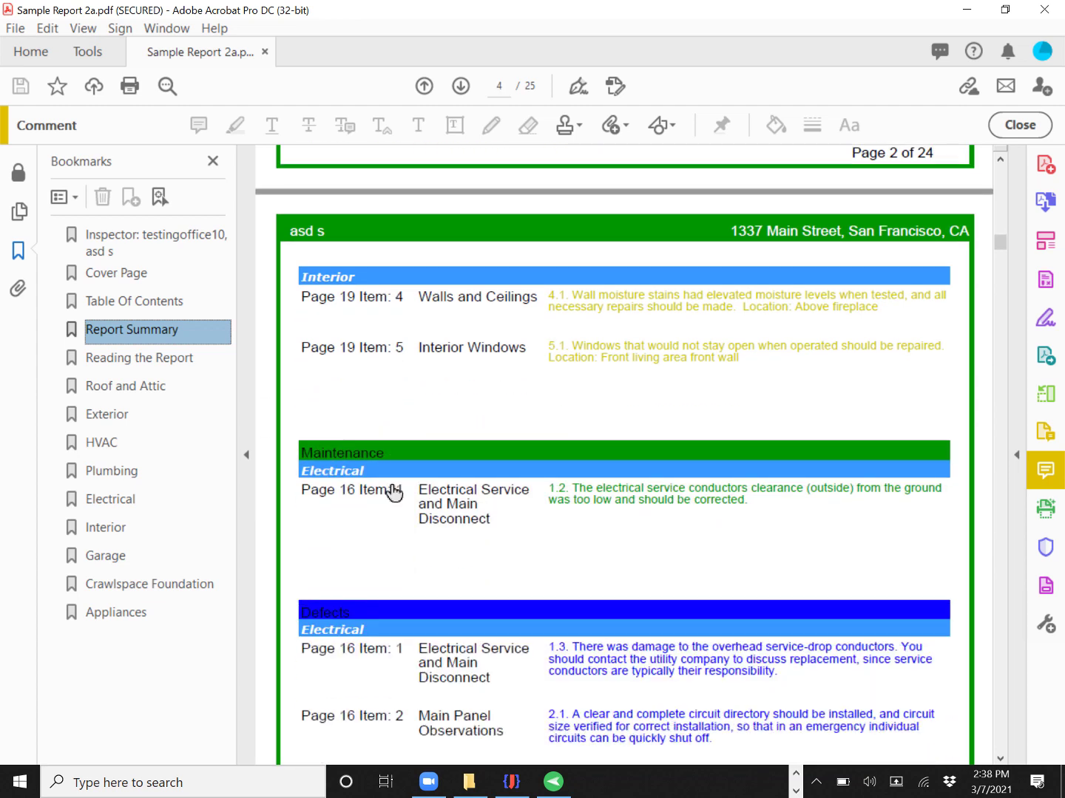